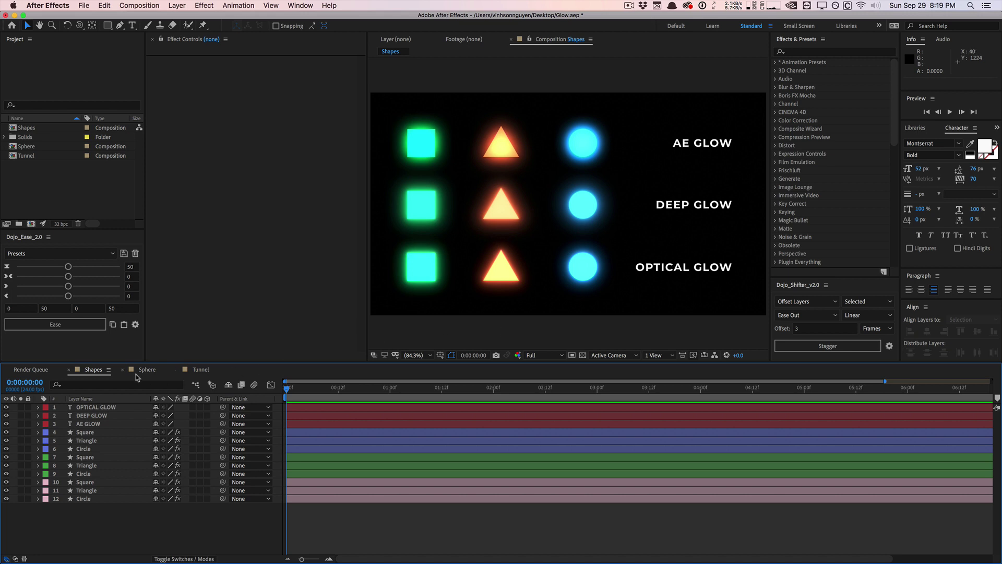
# Switch to the Sphere comp and select the Sphere layer after checking the Texture layer's effects.
pyautogui.click(151, 370)
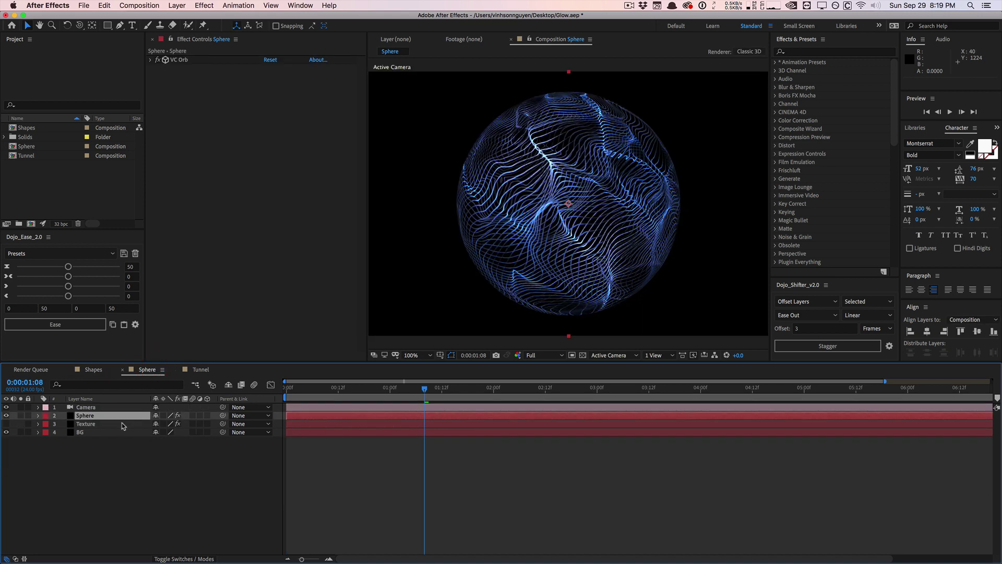
pyautogui.click(122, 425)
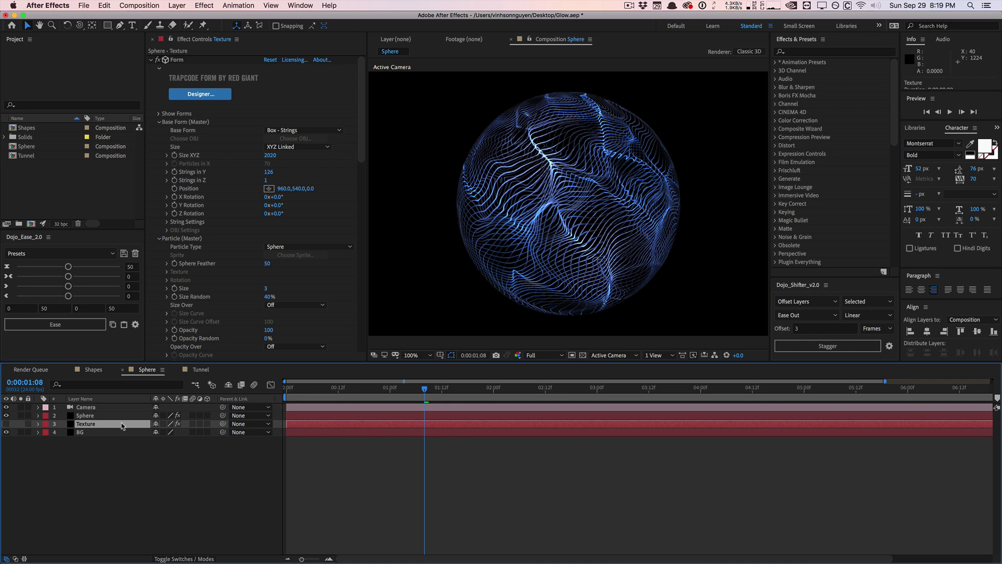
pyautogui.click(121, 416)
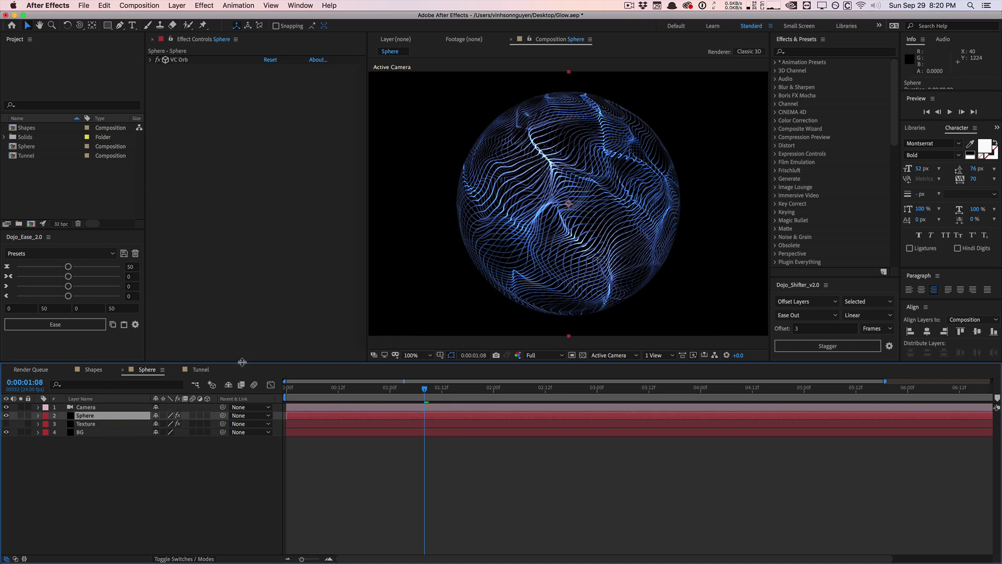
pyautogui.click(101, 423)
pyautogui.click(97, 416)
# Search for 'deep glow' and apply Deep Glow to the Sphere layer, showing its Threshold settings.
pyautogui.click(825, 52)
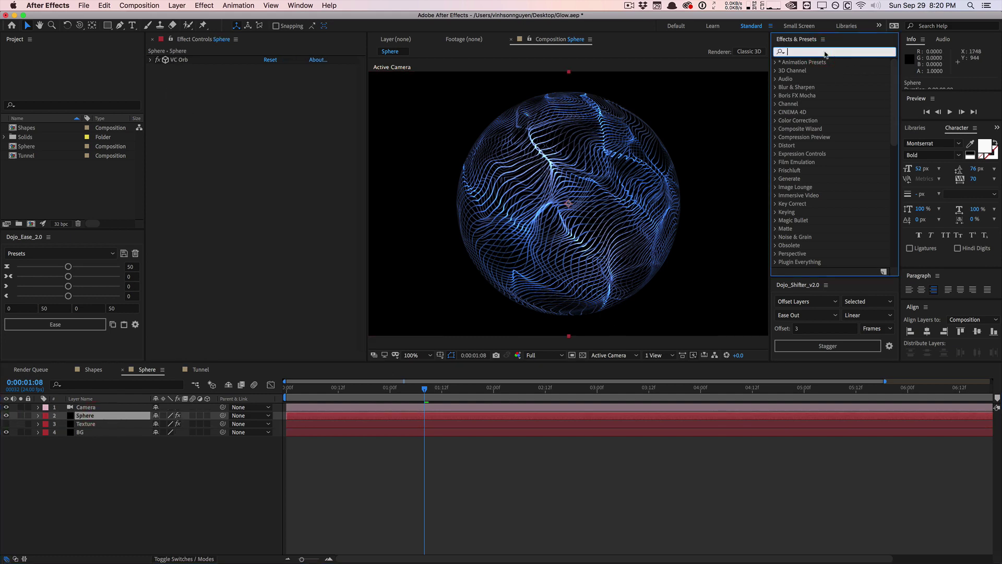
pyautogui.write('deep glow')
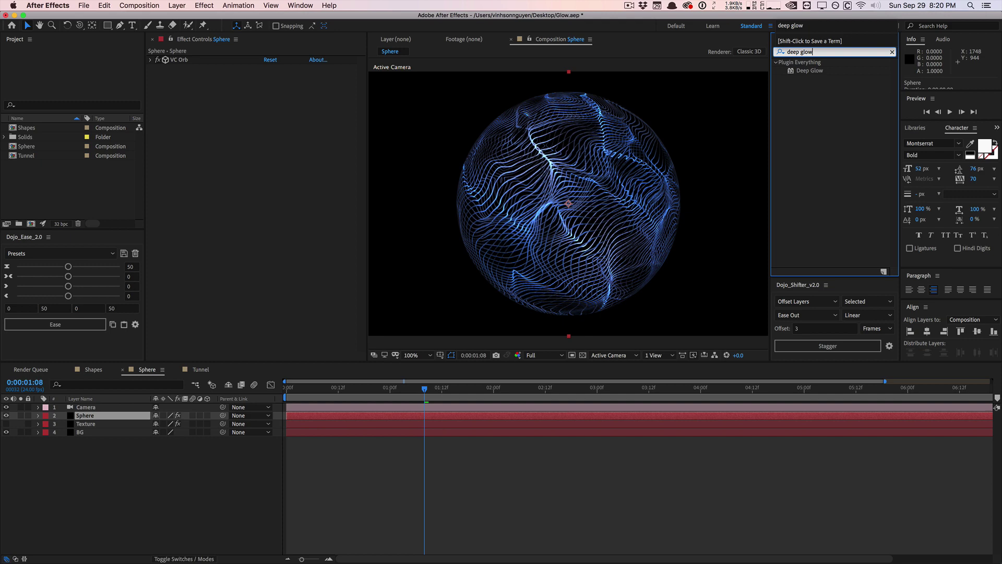
pyautogui.moveTo(809, 71); pyautogui.dragTo(223, 149)
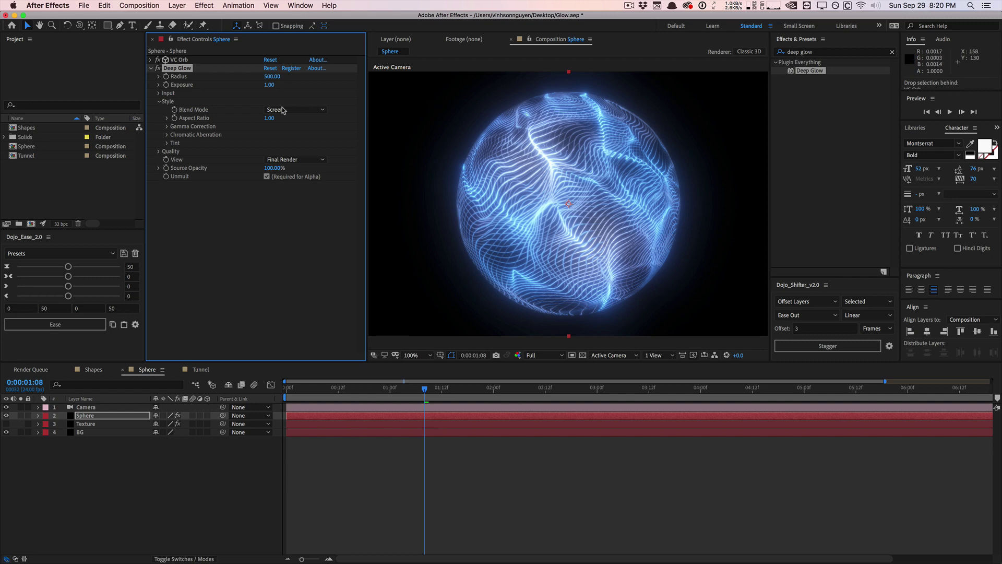
pyautogui.click(159, 93)
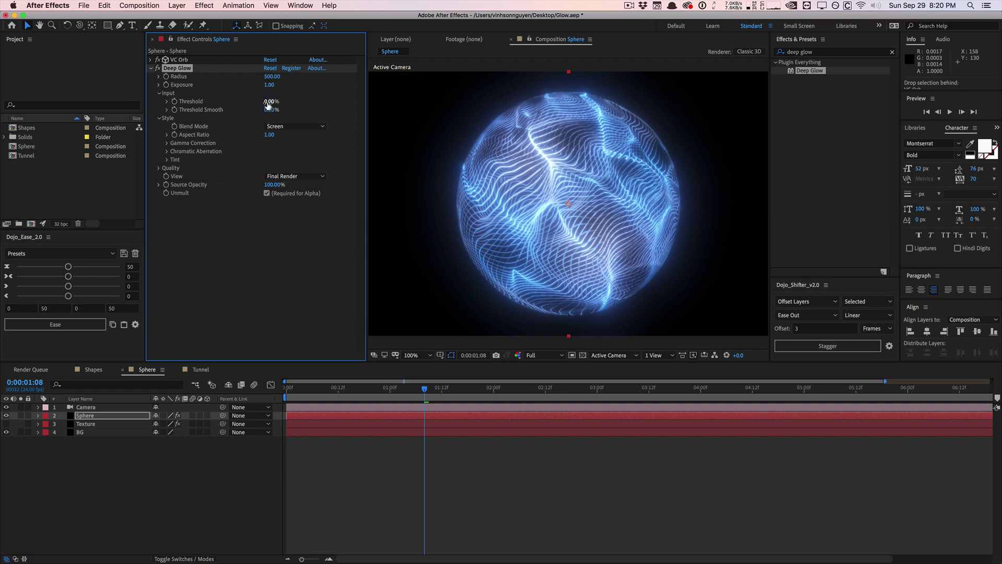
# Set Deep Glow's Radius to 350 and Exposure to 1.32, resetting Threshold to 0%.
pyautogui.moveTo(265, 76); pyautogui.dragTo(208, 82)
pyautogui.moveTo(269, 84); pyautogui.dragTo(247, 83)
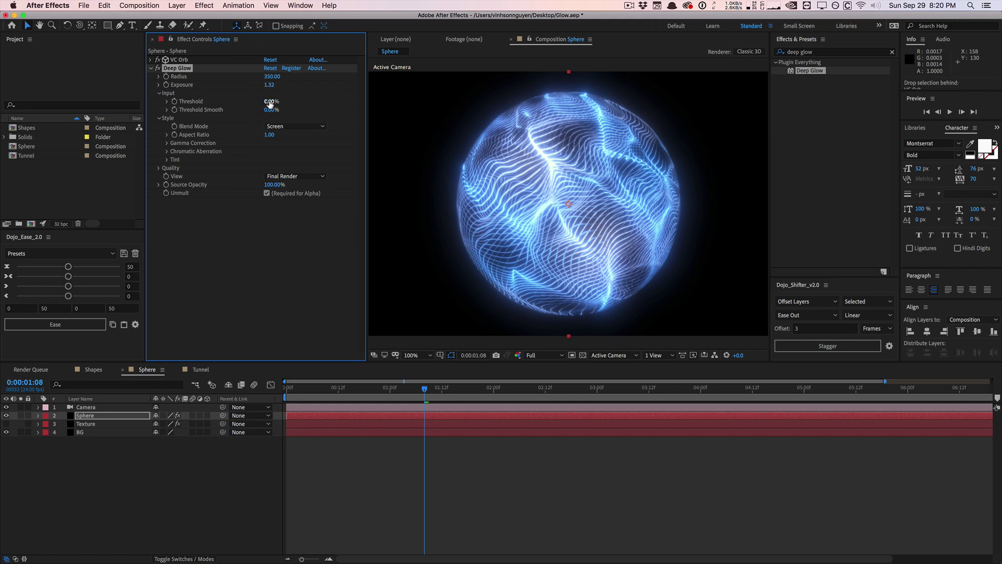
pyautogui.moveTo(273, 100); pyautogui.dragTo(288, 93)
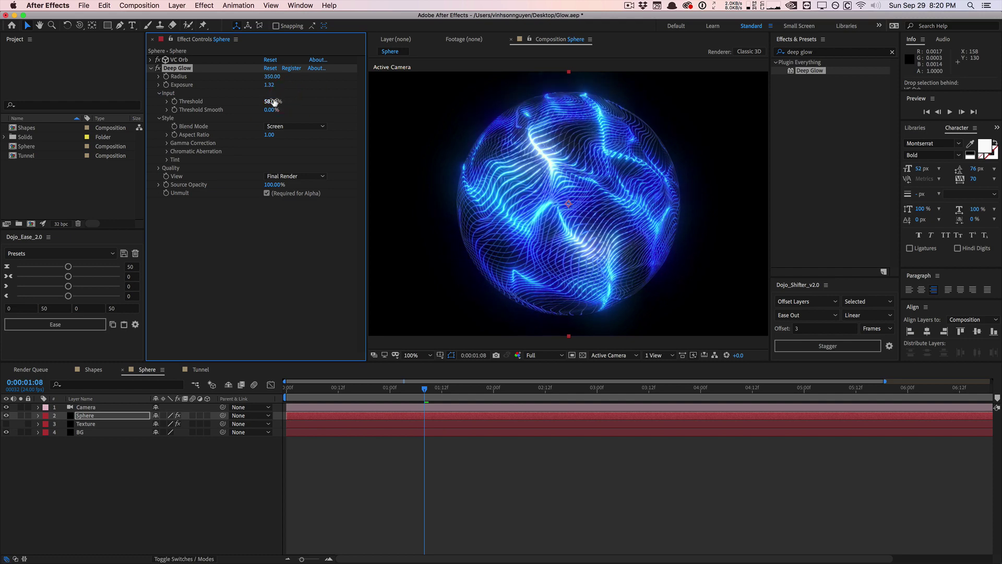
pyautogui.click(273, 102)
pyautogui.press('Return')
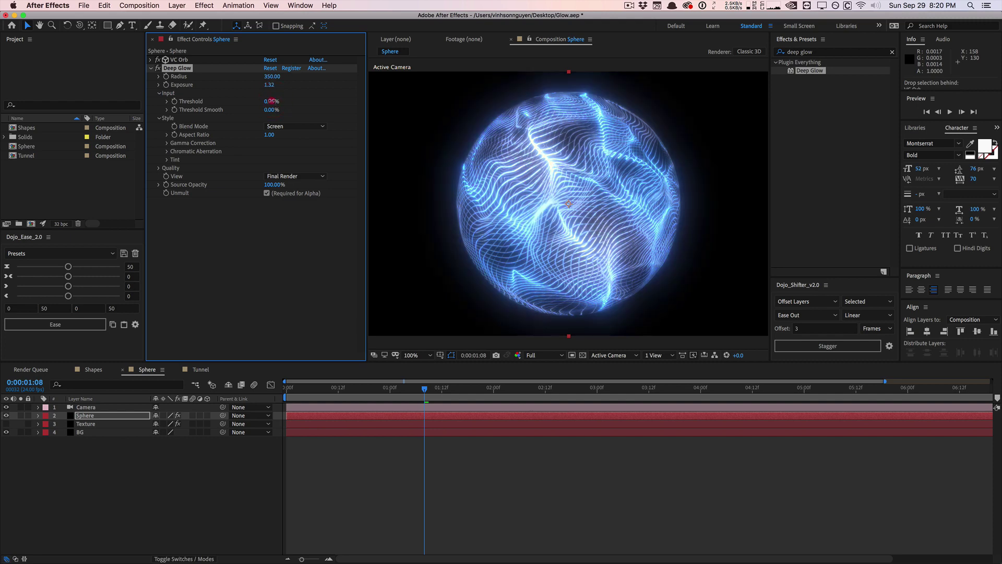
# Settle Threshold at 65% after trying 24% and 72%, then set Threshold Smooth to 76%.
pyautogui.click(272, 101)
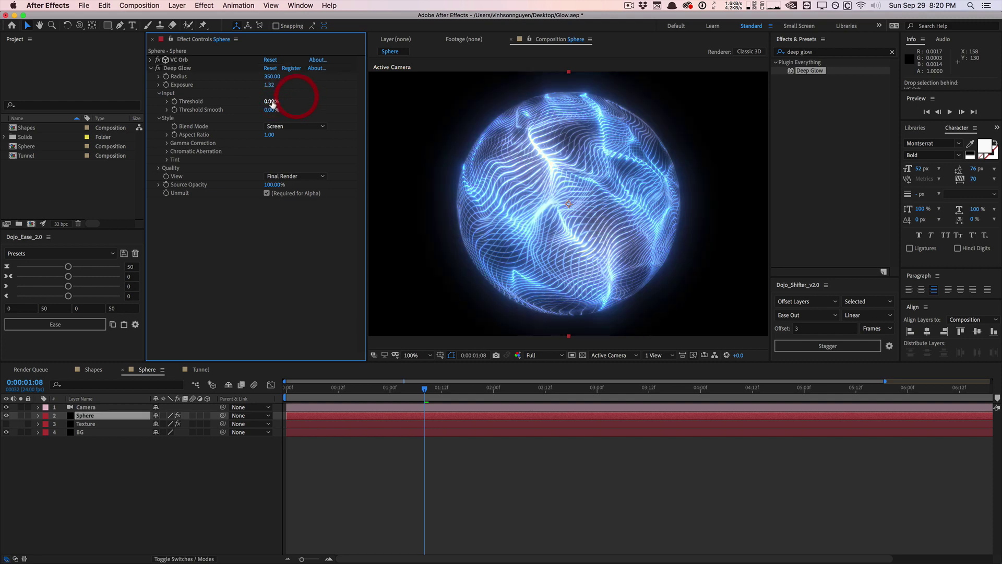
pyautogui.write('24')
pyautogui.press('Return')
pyautogui.moveTo(279, 99); pyautogui.dragTo(296, 93)
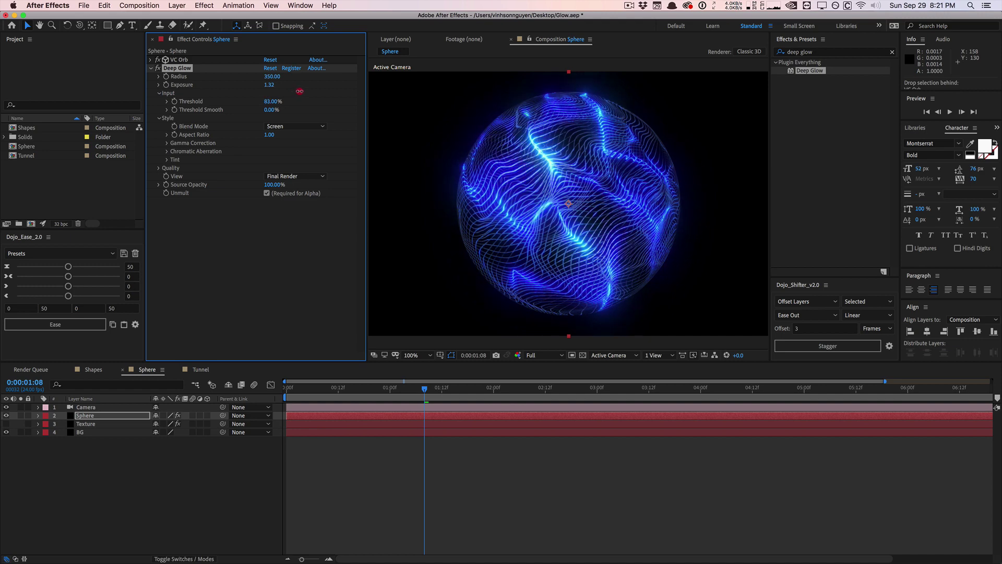
pyautogui.moveTo(294, 92); pyautogui.dragTo(294, 93)
pyautogui.click(158, 69)
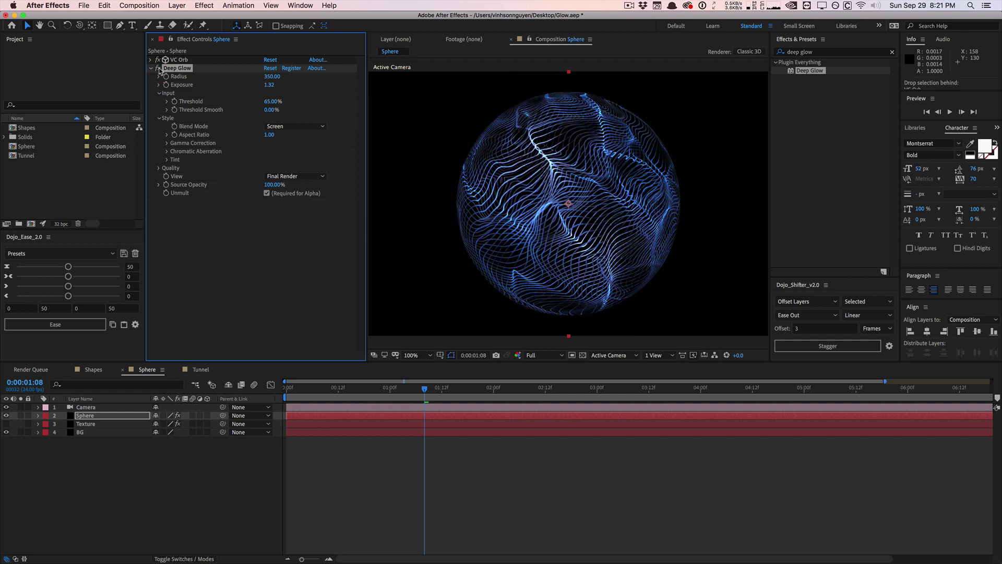
pyautogui.click(158, 68)
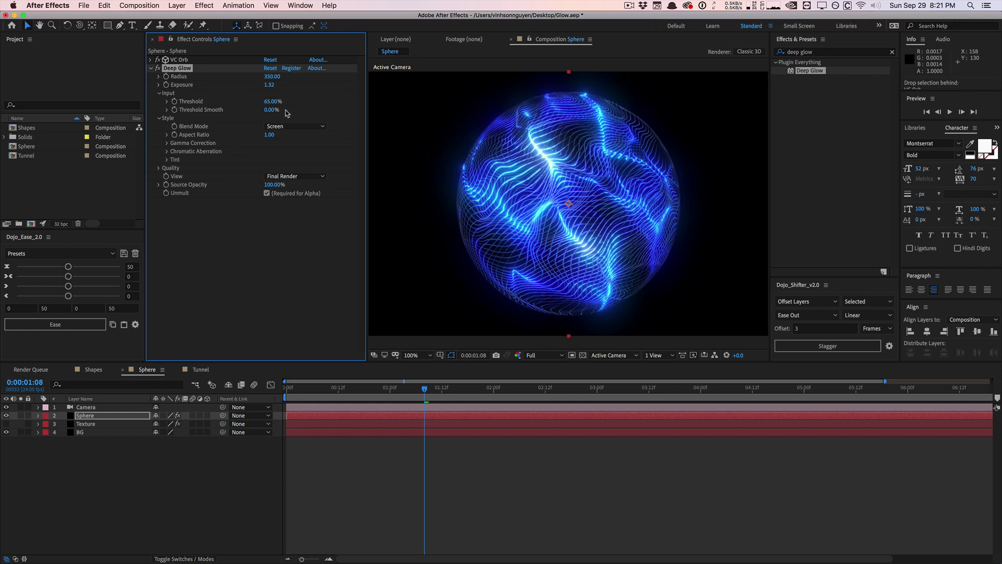
pyautogui.moveTo(269, 112); pyautogui.dragTo(296, 106)
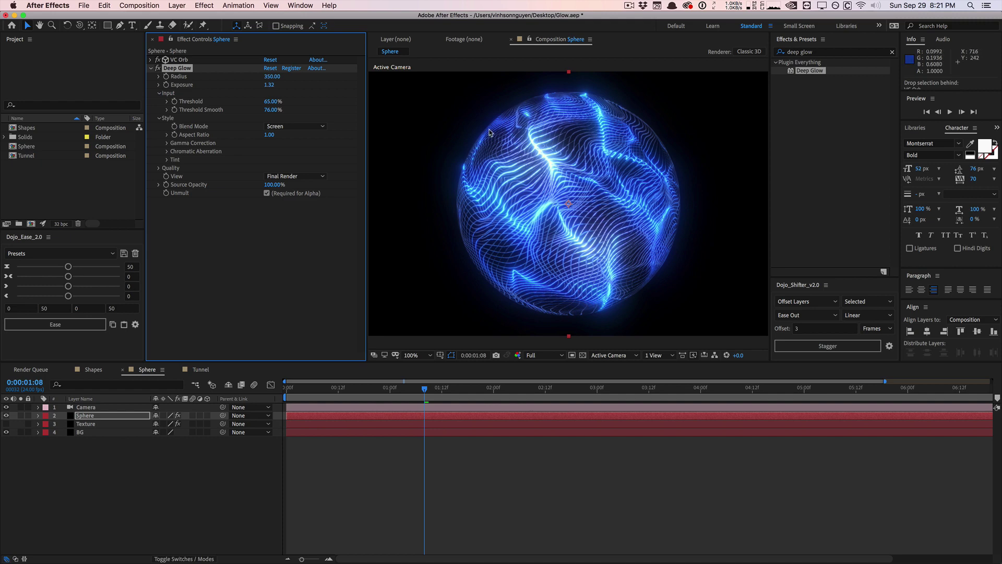
# Try Deep Glow's Add blend mode, then return it to Screen.
pyautogui.click(284, 126)
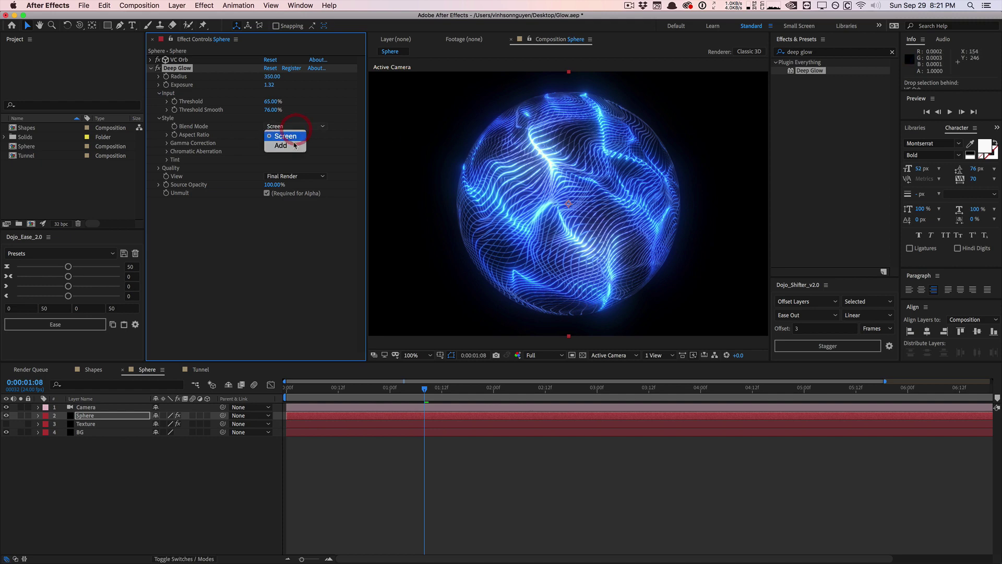
pyautogui.click(293, 145)
pyautogui.click(285, 126)
pyautogui.click(284, 135)
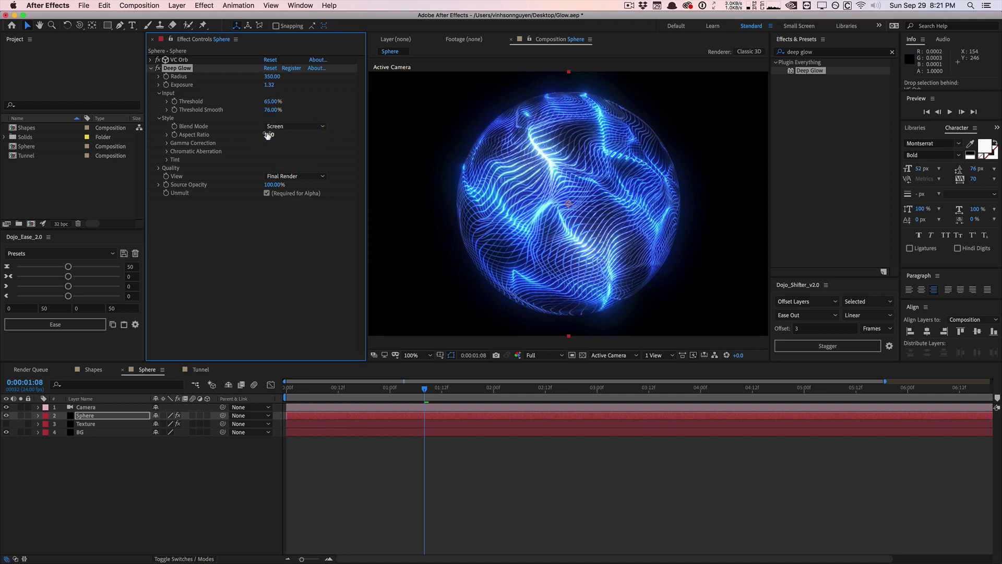
pyautogui.click(168, 152)
pyautogui.click(168, 151)
# Expand Deep Glow's Tint, Quality and Dither settings.
pyautogui.click(168, 159)
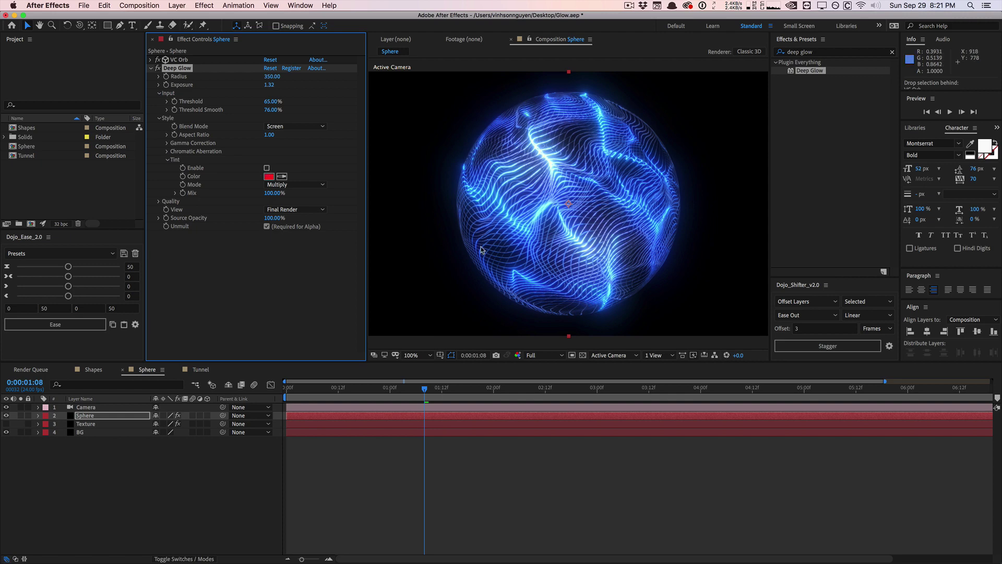
pyautogui.click(159, 201)
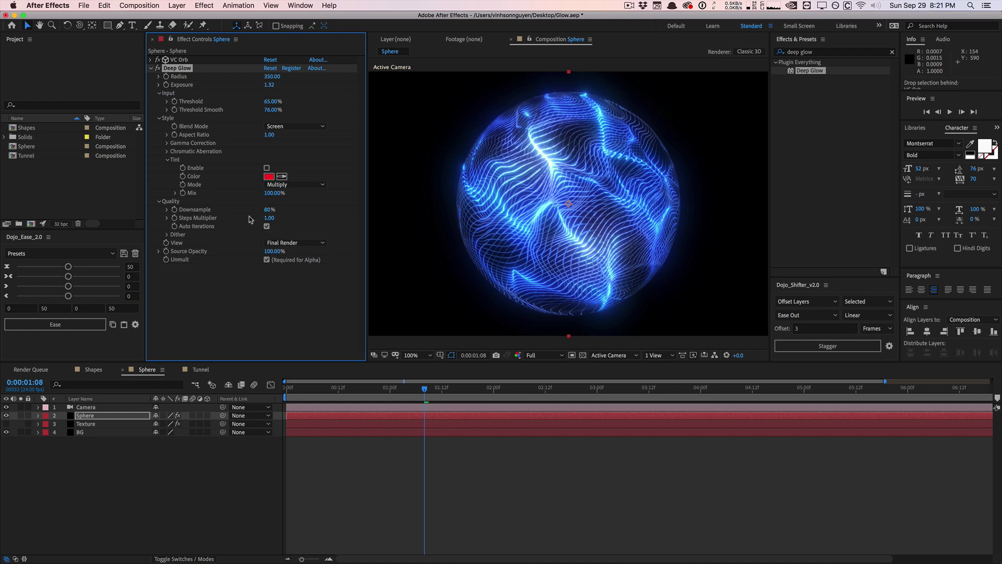
pyautogui.click(167, 235)
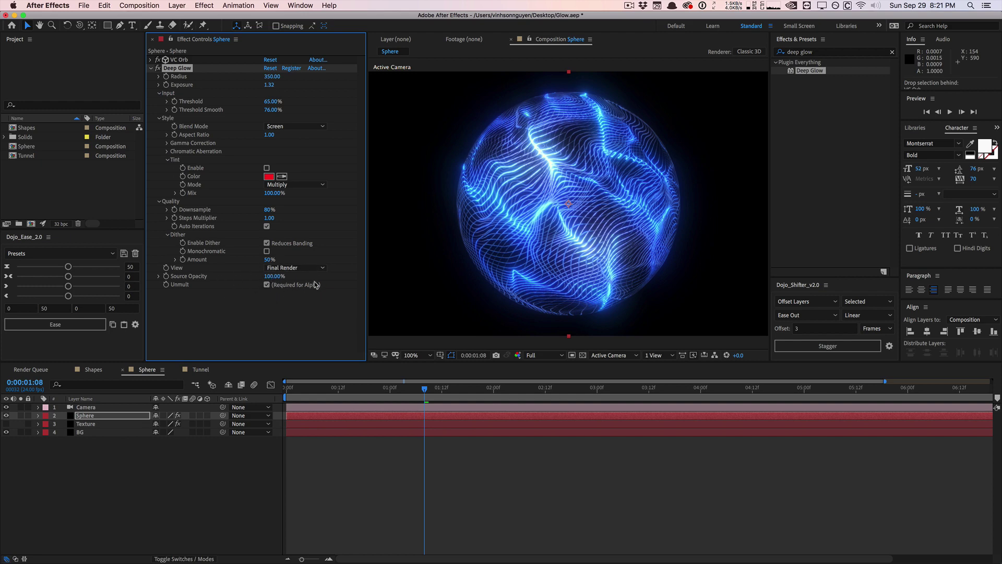
# Preview only the Glow Input, return to Final Render, and expand Chromatic Aberration settings.
pyautogui.click(299, 269)
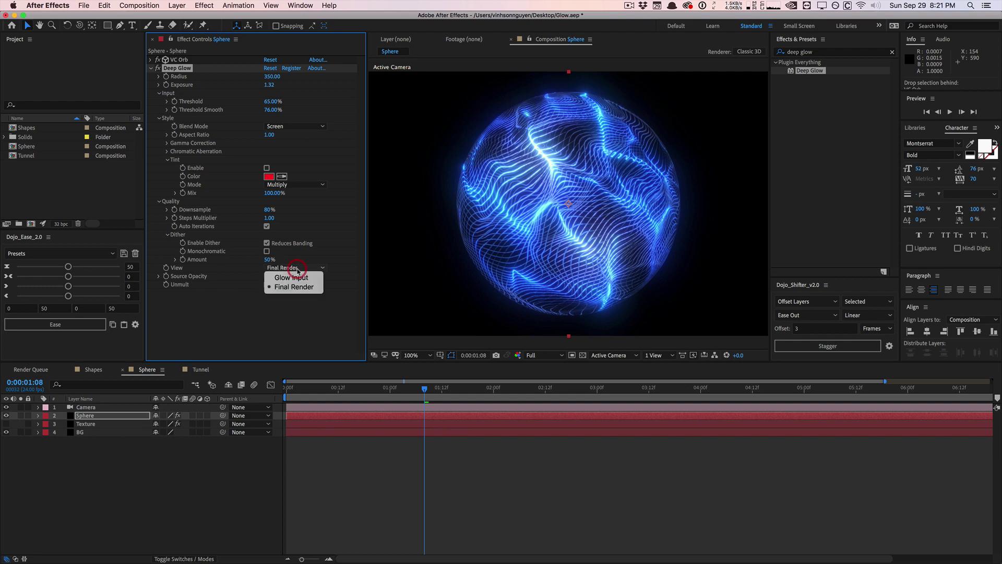
pyautogui.click(285, 278)
pyautogui.click(315, 268)
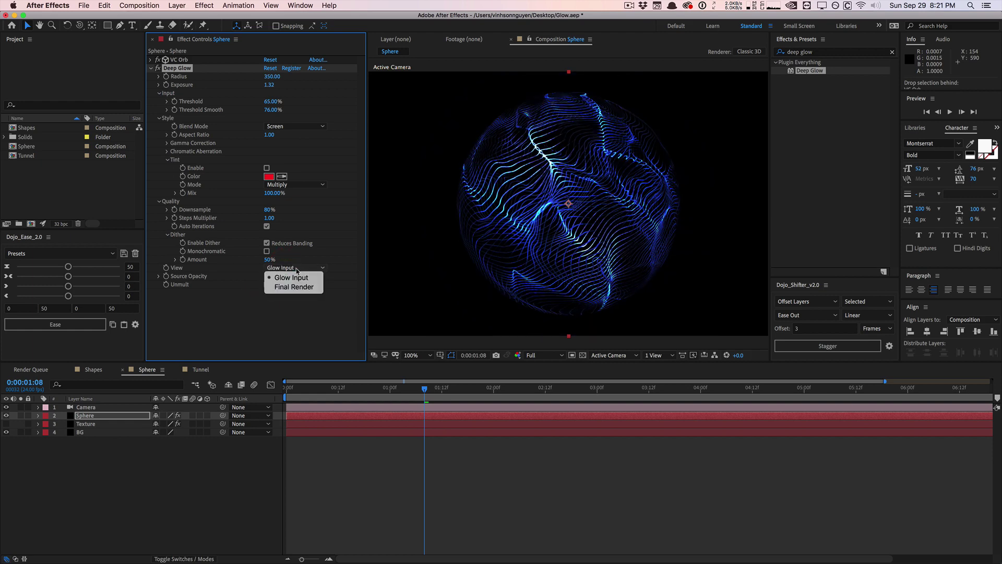
pyautogui.click(294, 287)
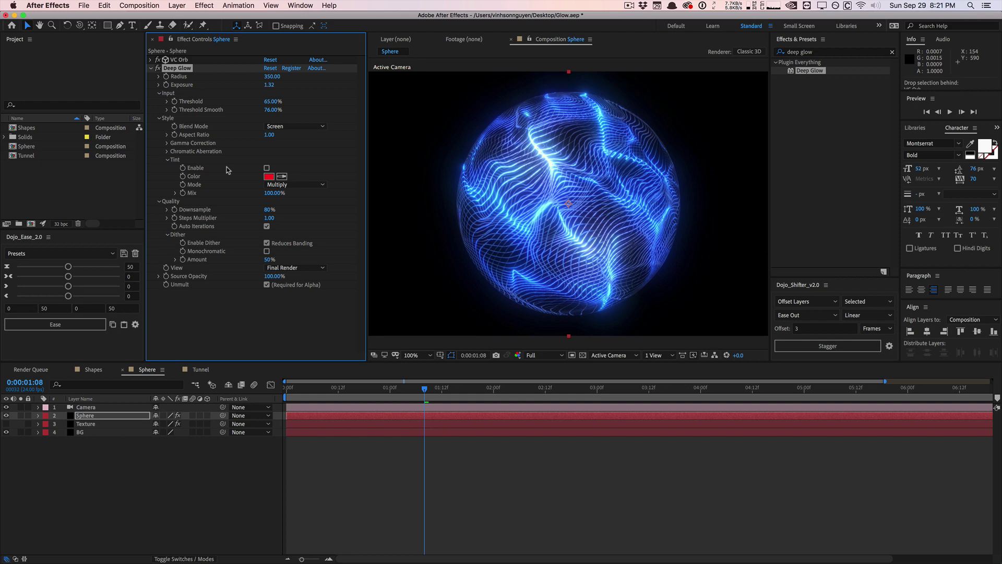
pyautogui.click(167, 152)
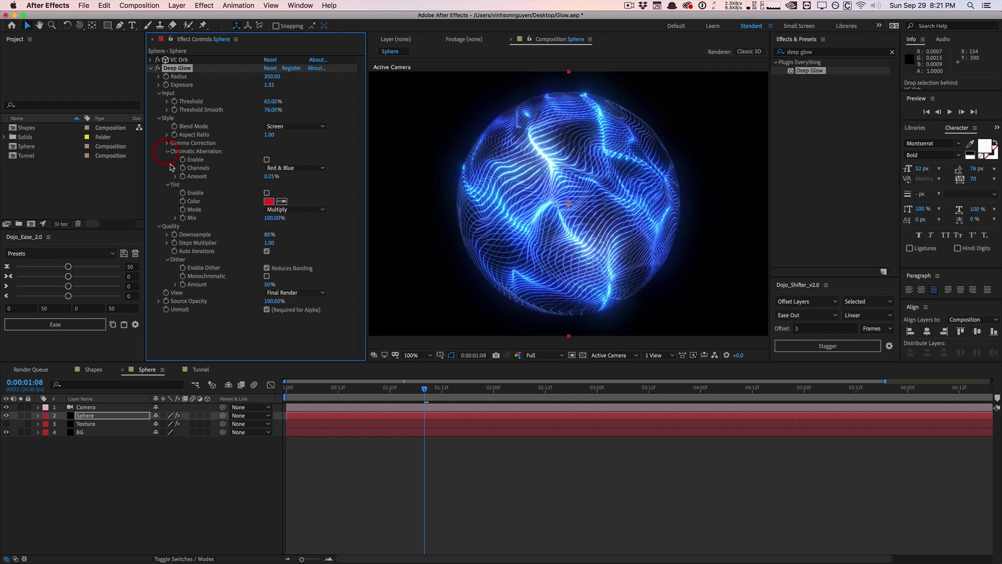
# Enable chromatic aberration, zoom to 200%, and keep Red & Blue after trying Red & Green and Green & Blue.
pyautogui.click(267, 160)
pyautogui.press('.')
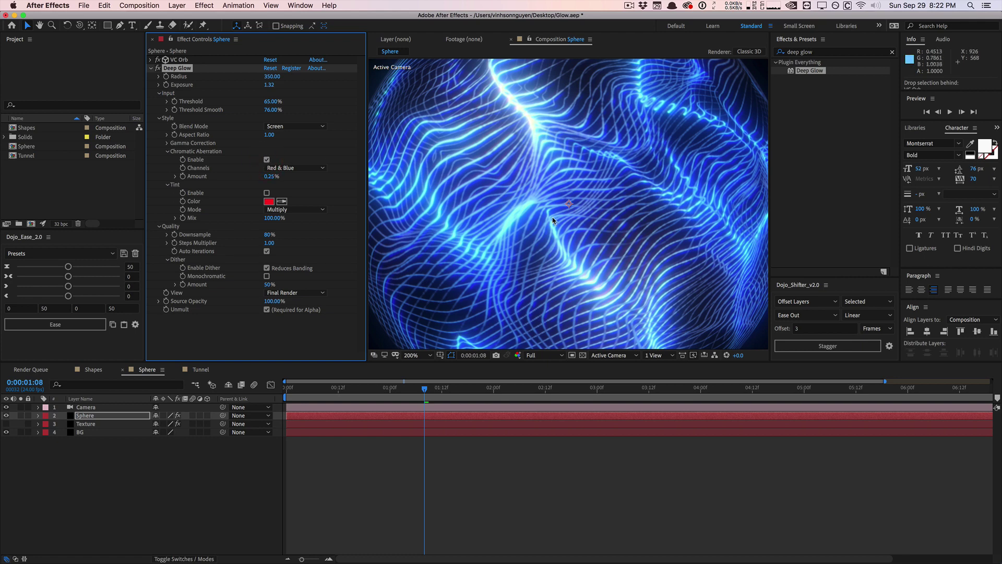
pyautogui.click(313, 168)
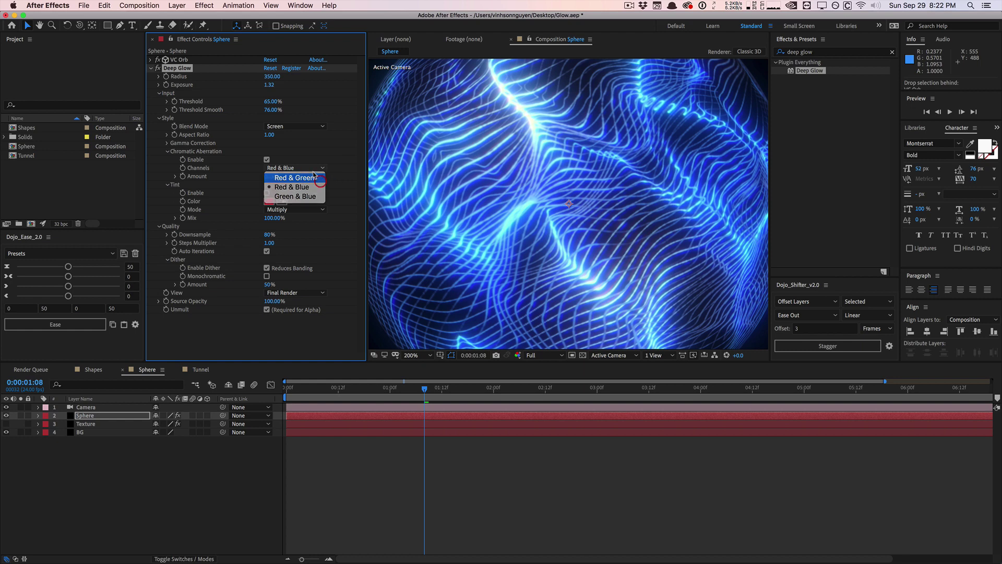
pyautogui.click(313, 178)
pyautogui.click(308, 168)
pyautogui.click(300, 196)
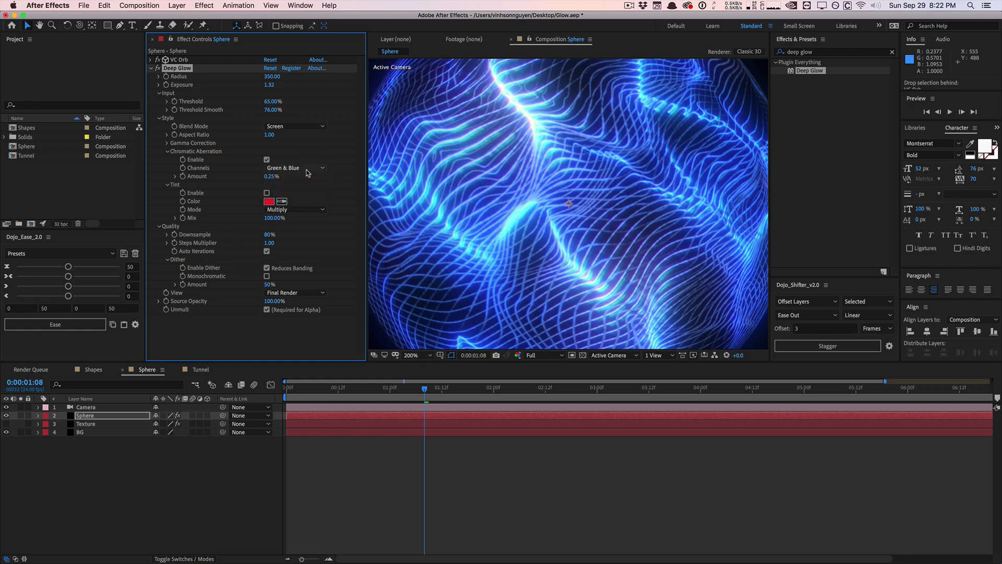
pyautogui.click(308, 168)
pyautogui.click(305, 186)
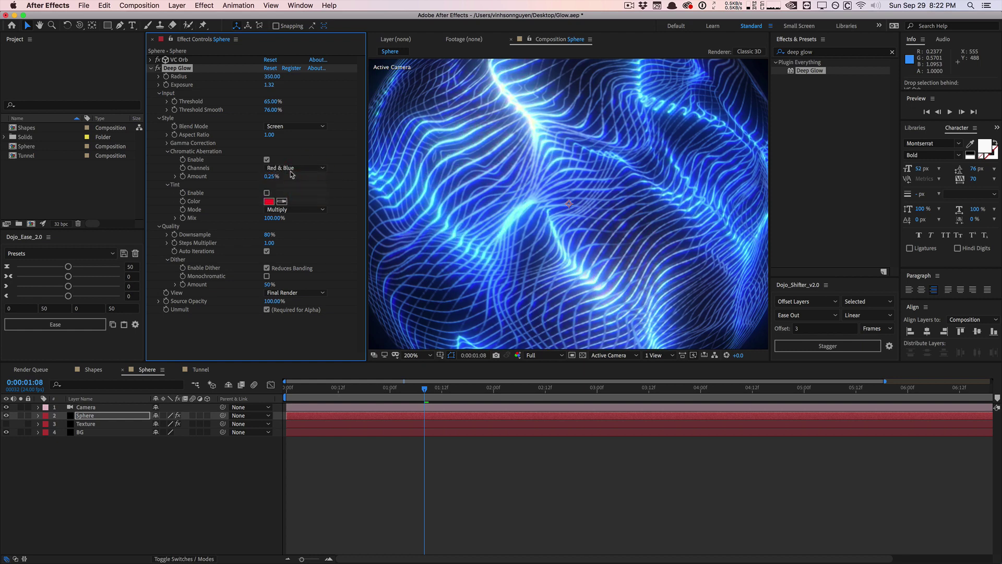
pyautogui.scroll(-2, 500, 166)
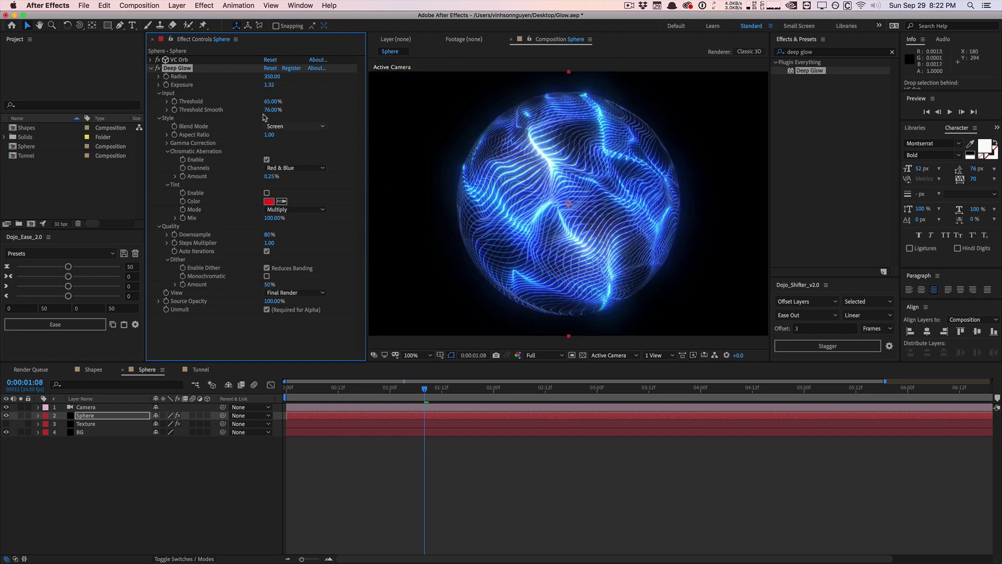
# Disable Deep Glow on the sphere and apply Optical Glow found by searching 'optical'.
pyautogui.click(158, 68)
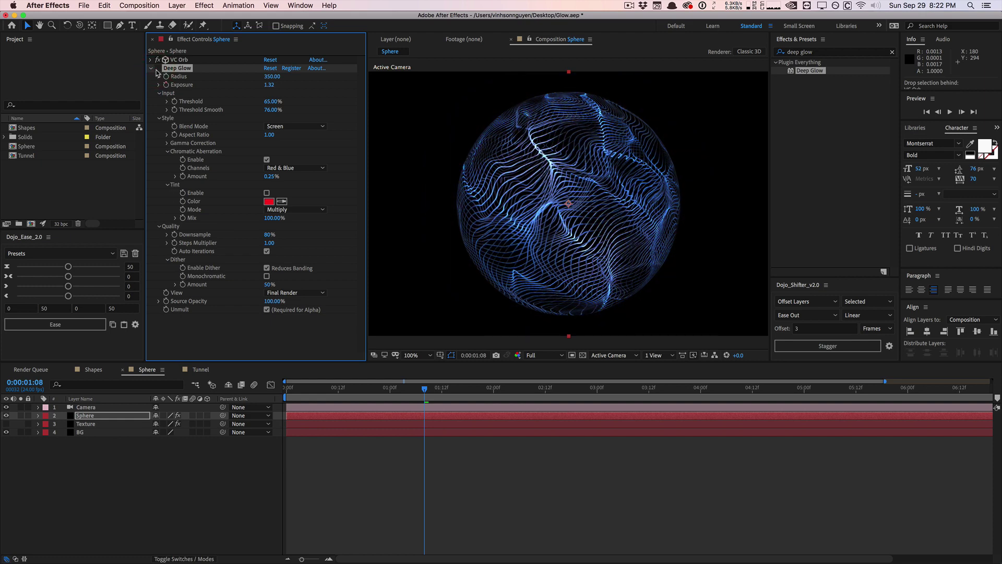
pyautogui.click(891, 52)
pyautogui.click(873, 51)
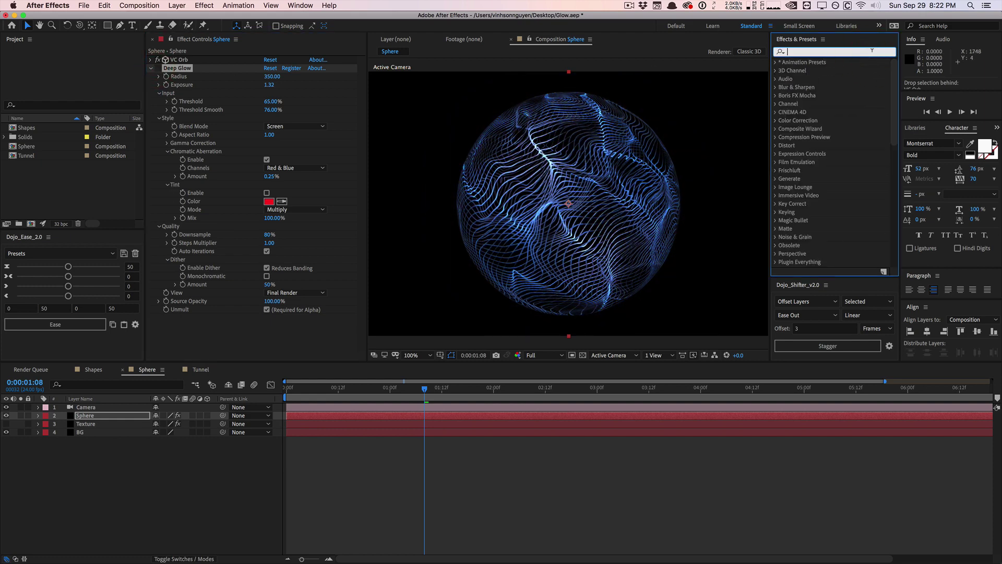
pyautogui.write('optical')
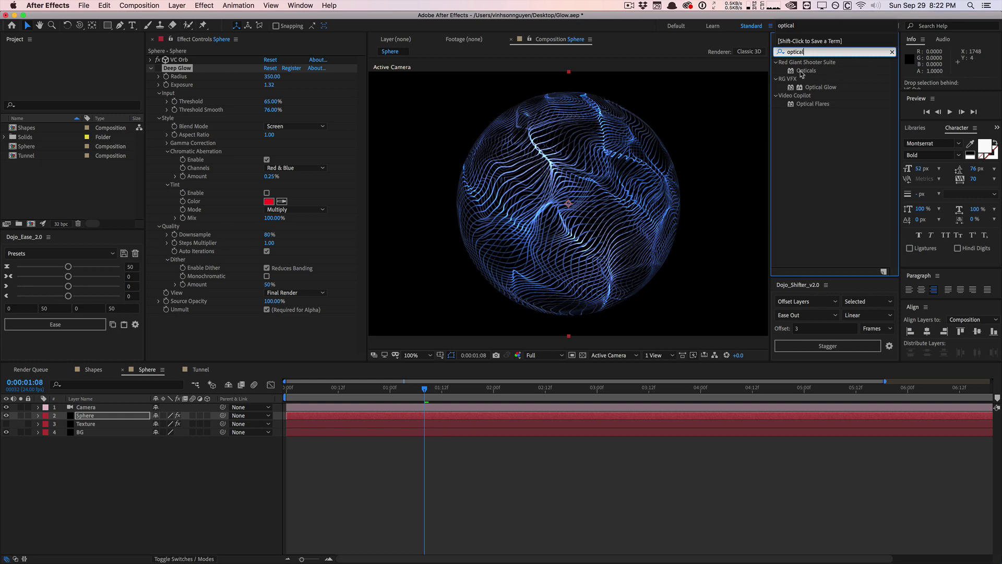
pyautogui.moveTo(820, 87); pyautogui.dragTo(203, 314)
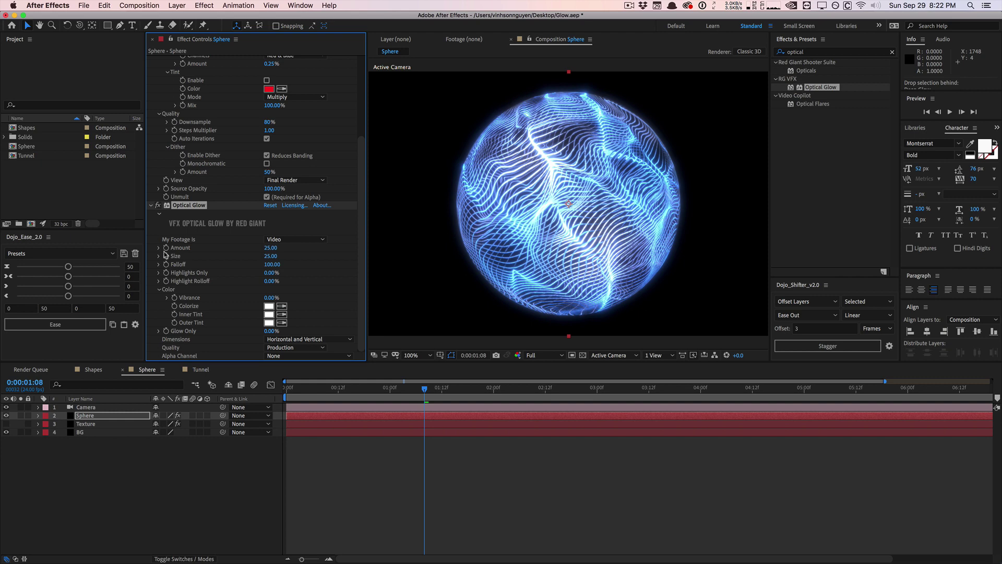
# Keep footage type Video and set Optical Glow Amount 35, Size 54, Highlights Only 63%.
pyautogui.click(292, 240)
pyautogui.click(293, 243)
pyautogui.click(158, 248)
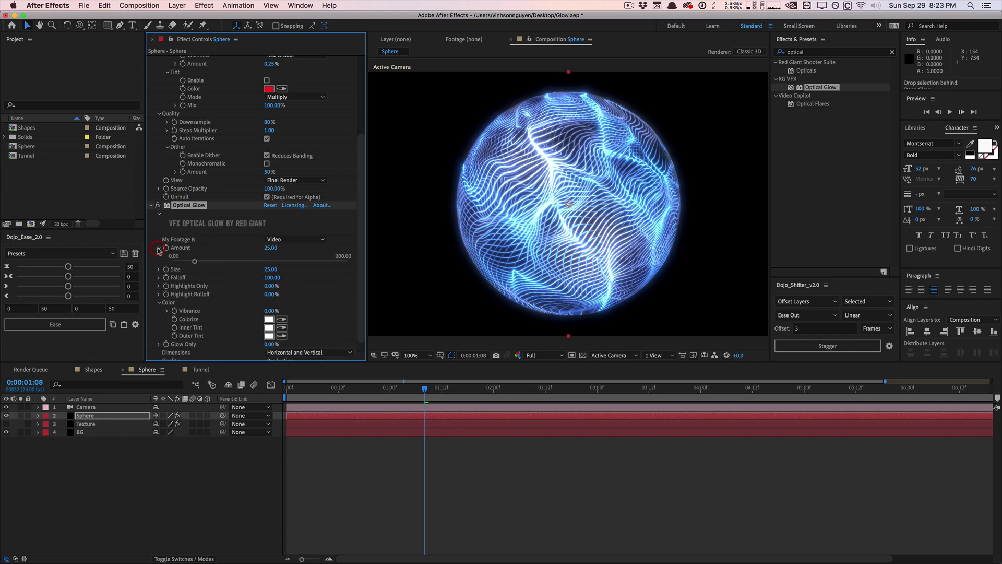
pyautogui.click(158, 248)
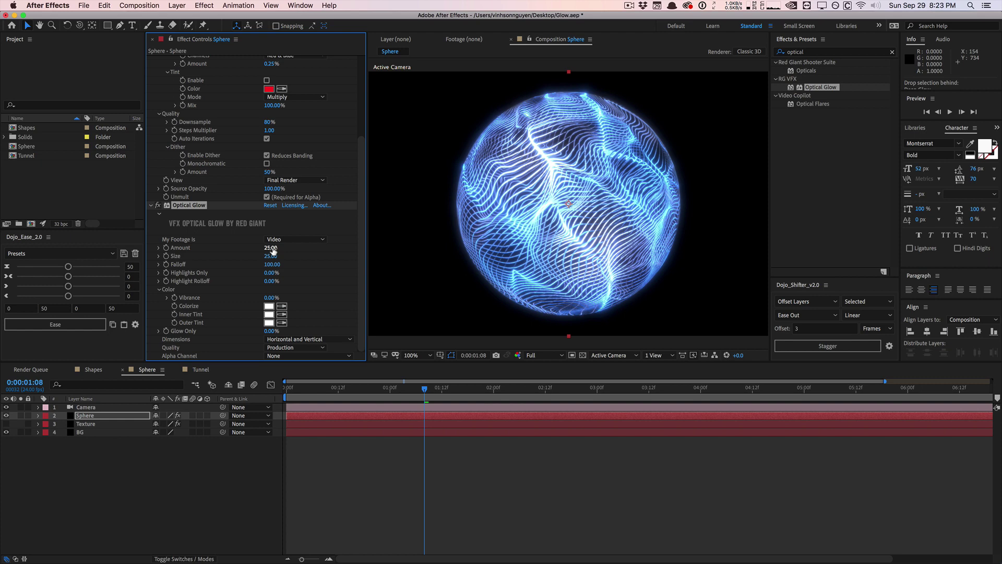
pyautogui.moveTo(272, 251); pyautogui.dragTo(272, 251)
pyautogui.moveTo(271, 251); pyautogui.dragTo(278, 255)
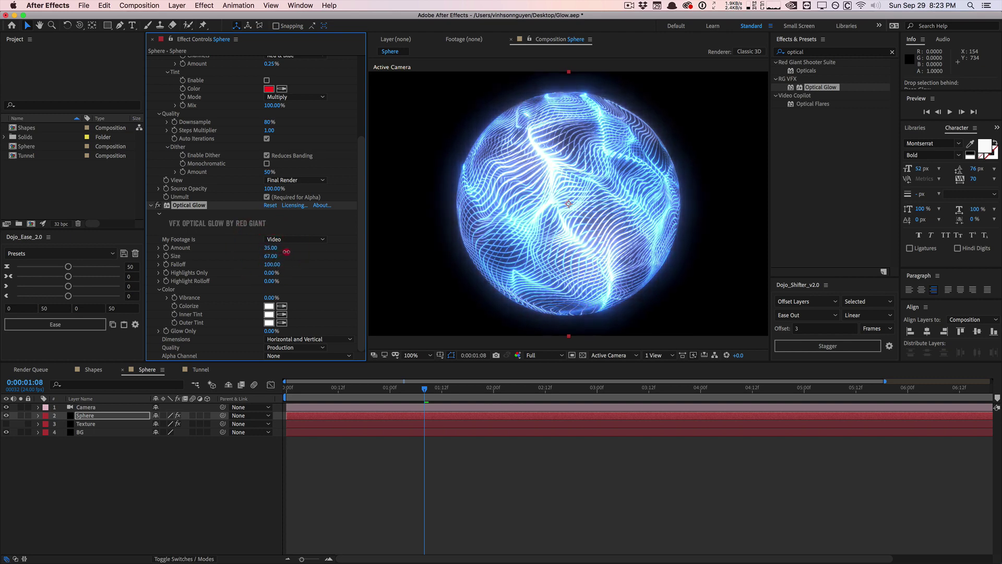
pyautogui.moveTo(289, 251)
pyautogui.mouseDown()
pyautogui.moveTo(308, 245)
pyautogui.moveTo(278, 249)
pyautogui.mouseUp()
pyautogui.moveTo(269, 275); pyautogui.dragTo(293, 265)
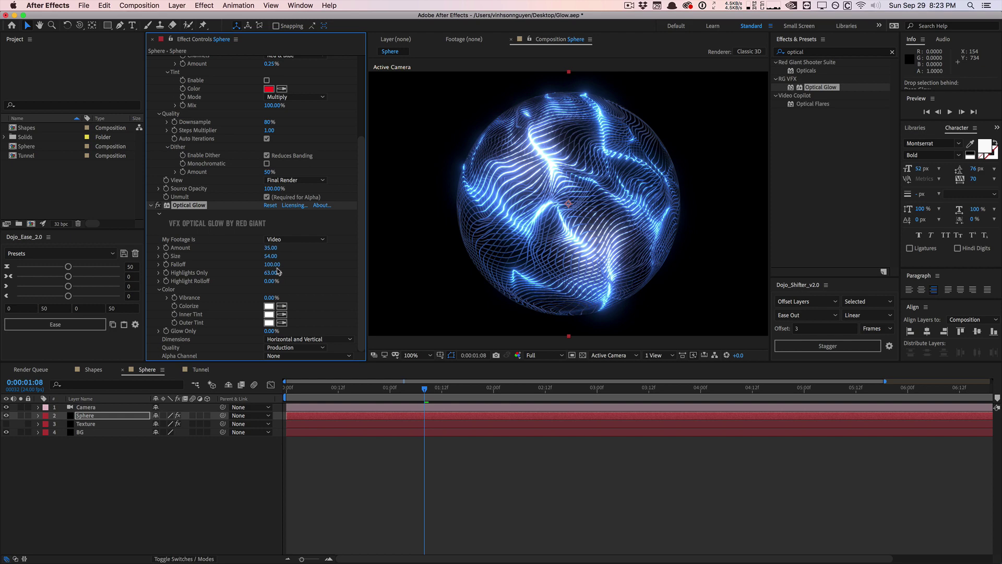
# Compare against Deep Glow by toggling both effects, leaving only Optical Glow enabled.
pyautogui.click(158, 206)
pyautogui.scroll(5, 159, 208)
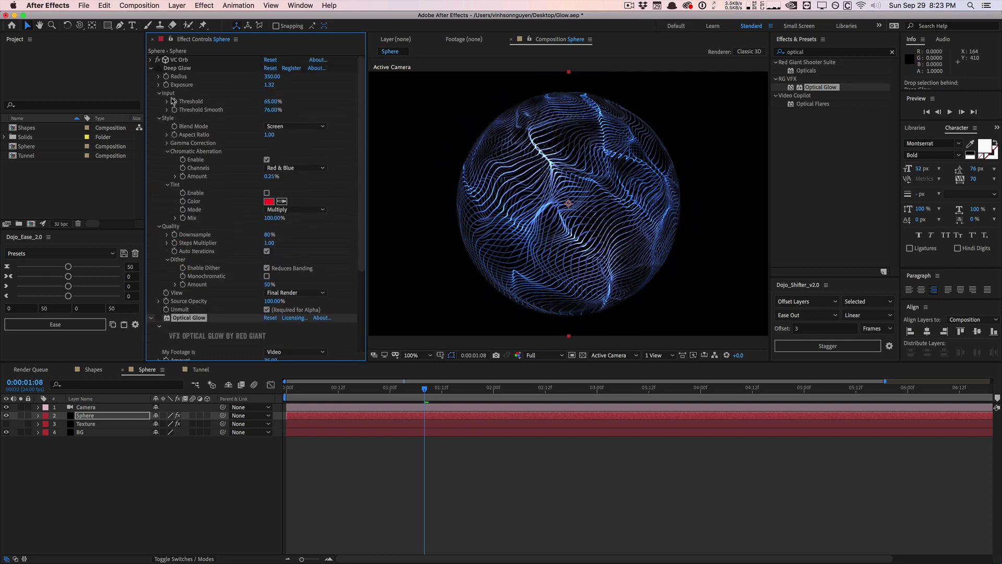
pyautogui.click(158, 68)
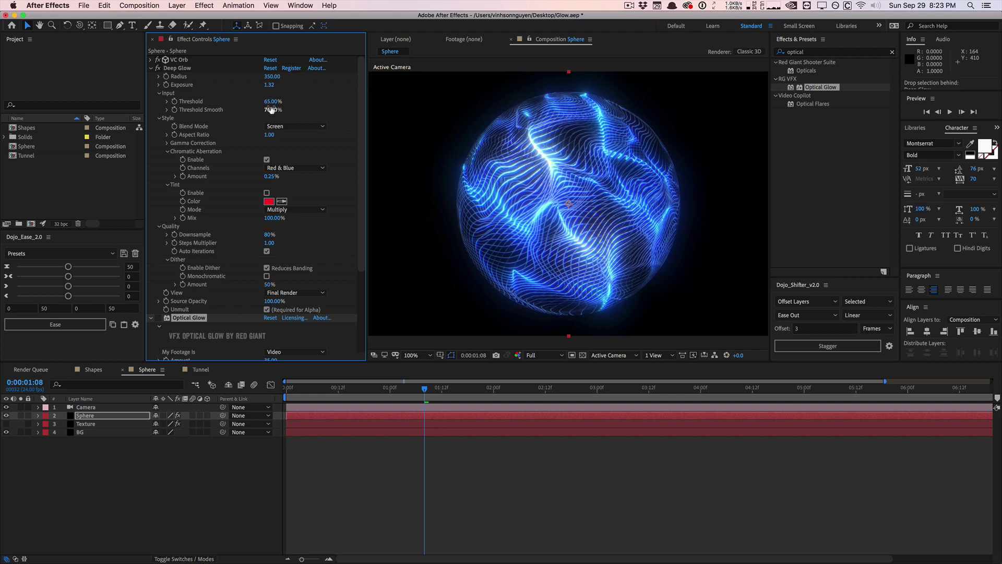
pyautogui.moveTo(271, 102)
pyautogui.mouseDown()
pyautogui.moveTo(240, 107)
pyautogui.moveTo(259, 98)
pyautogui.mouseUp()
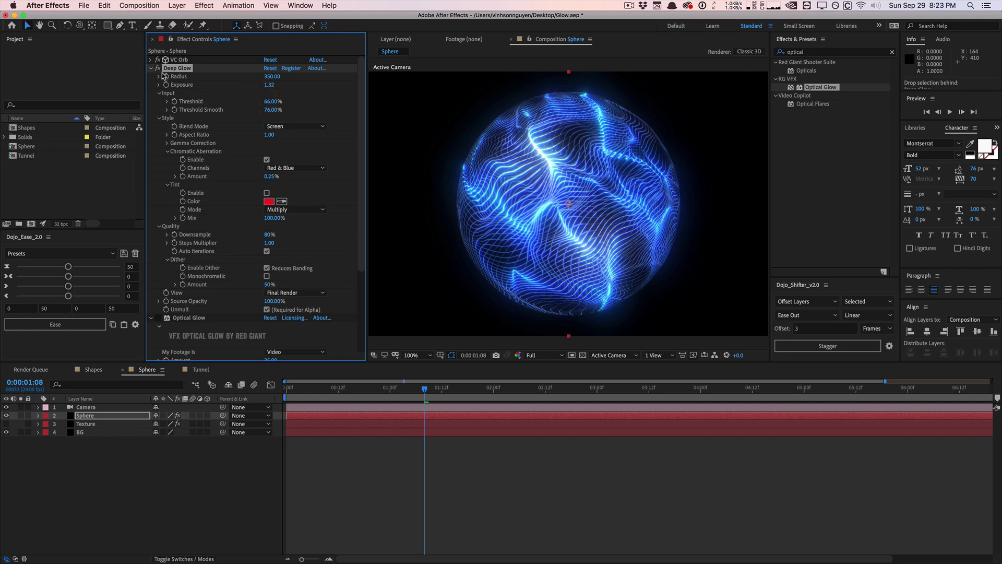
pyautogui.click(158, 68)
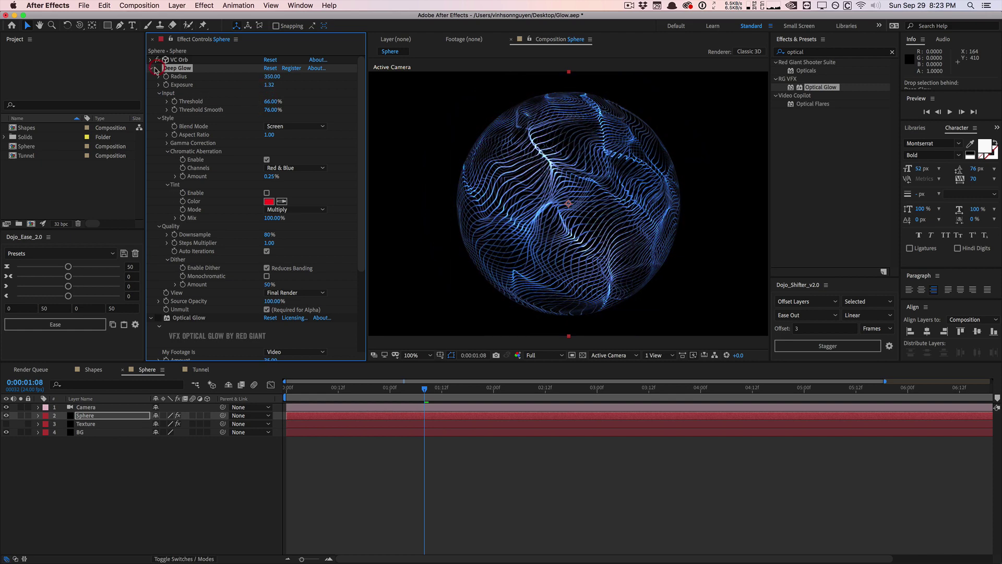
pyautogui.click(151, 68)
pyautogui.click(159, 77)
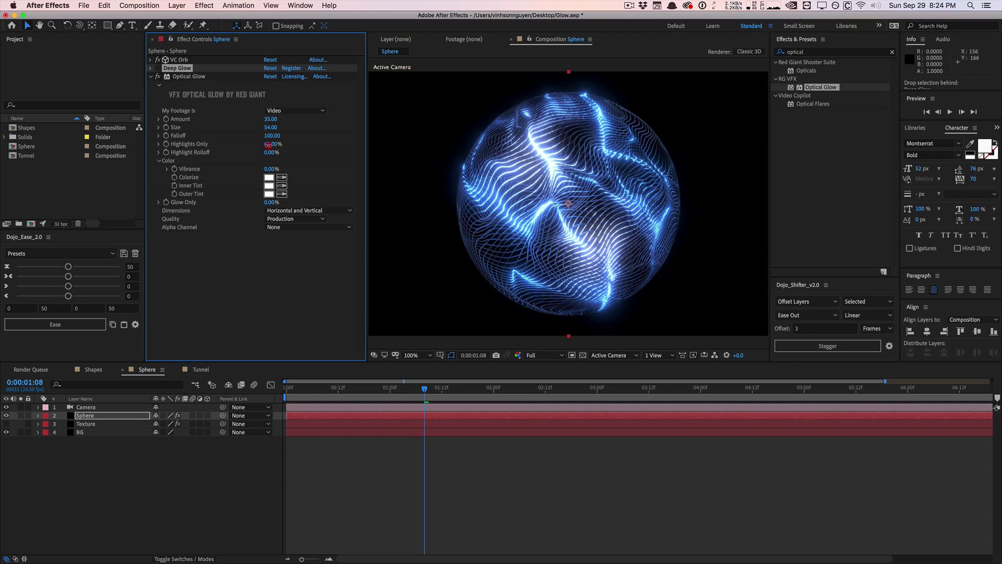
# Set Optical Glow's Highlights Only to 55%, Vibrance to 0% and Highlight Rolloff to 73%.
pyautogui.moveTo(271, 145); pyautogui.dragTo(264, 143)
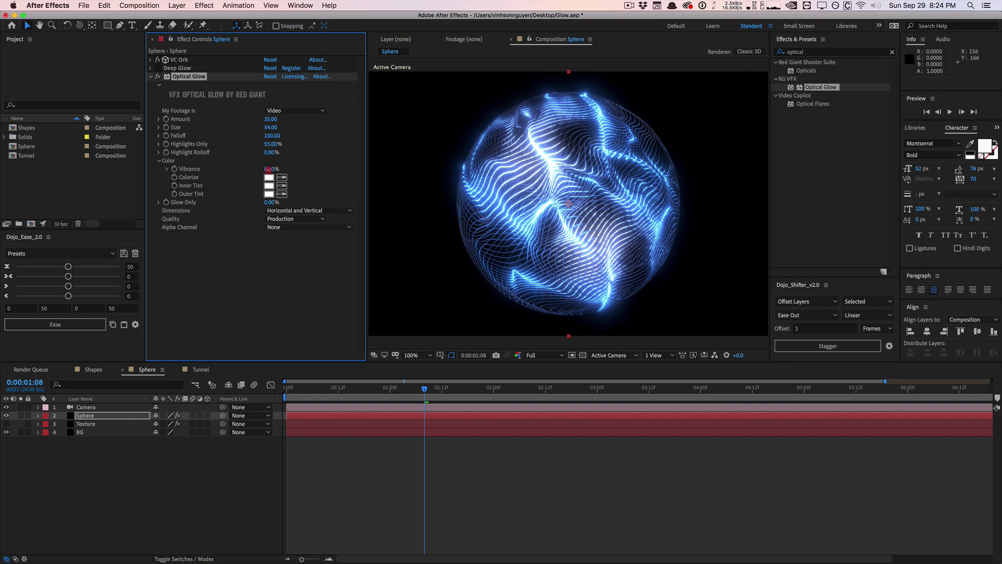
pyautogui.moveTo(271, 169); pyautogui.dragTo(297, 167)
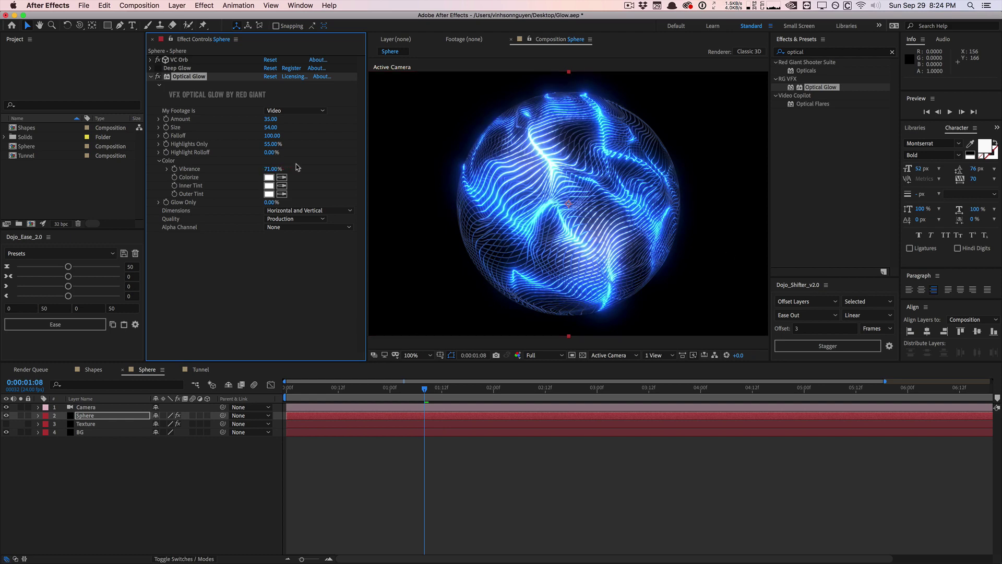
pyautogui.click(273, 169)
pyautogui.write('0')
pyautogui.press('Return')
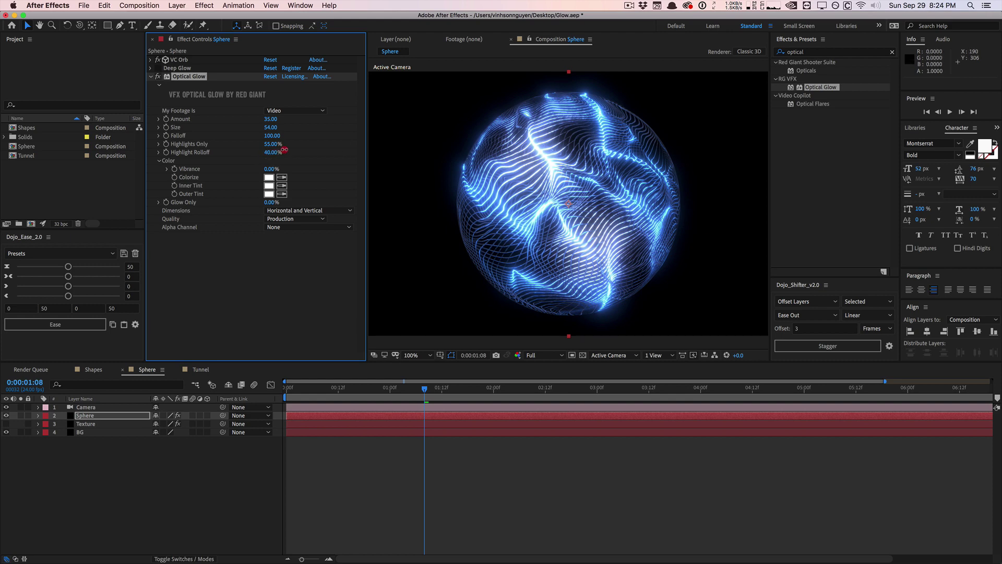
pyautogui.moveTo(298, 148); pyautogui.dragTo(300, 148)
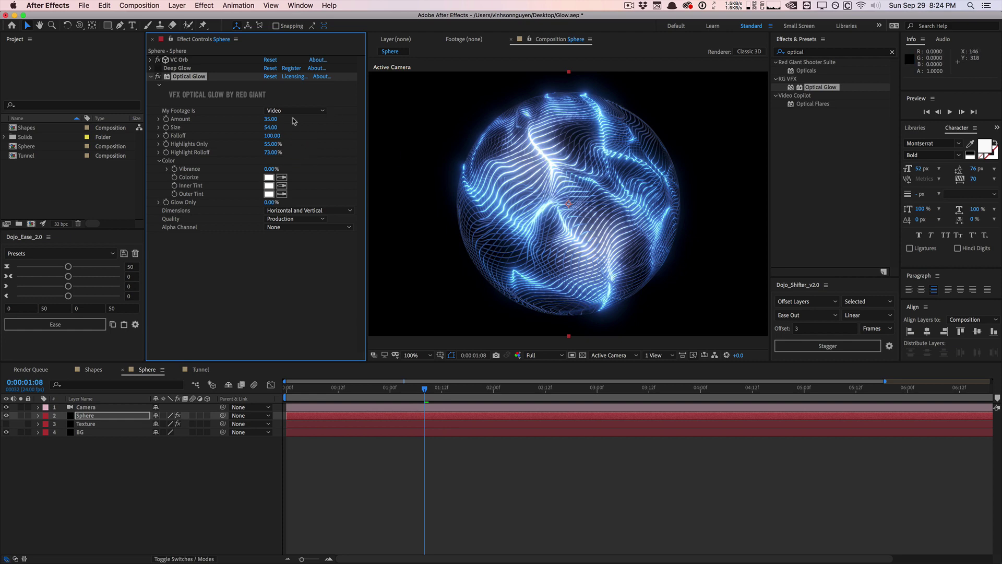
pyautogui.moveTo(268, 202); pyautogui.dragTo(174, 199)
# Try Draft and Extreme Optical Glow quality, keep Production, and expand Deep Glow's settings.
pyautogui.click(312, 220)
pyautogui.click(285, 225)
pyautogui.click(306, 220)
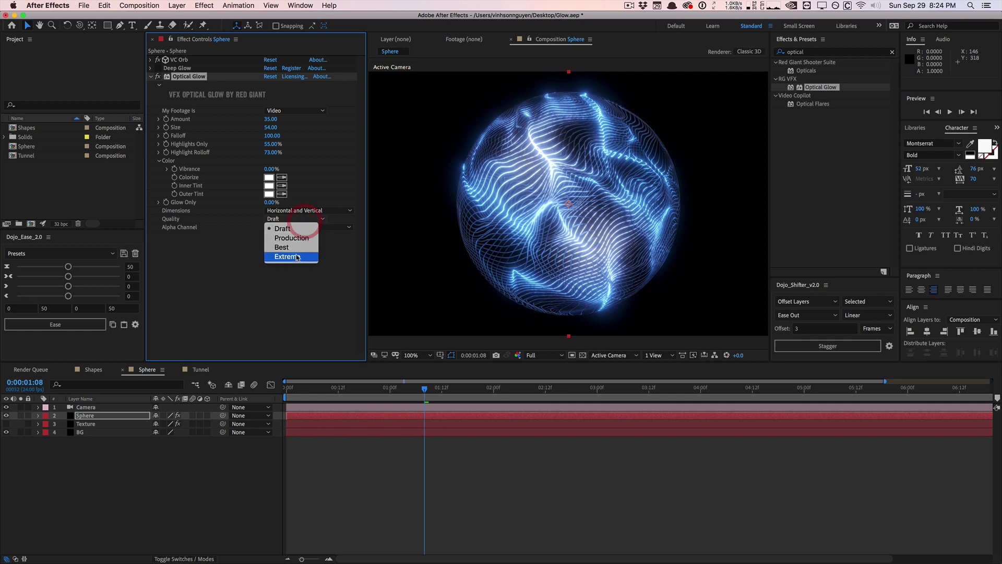
pyautogui.click(297, 257)
pyautogui.click(303, 218)
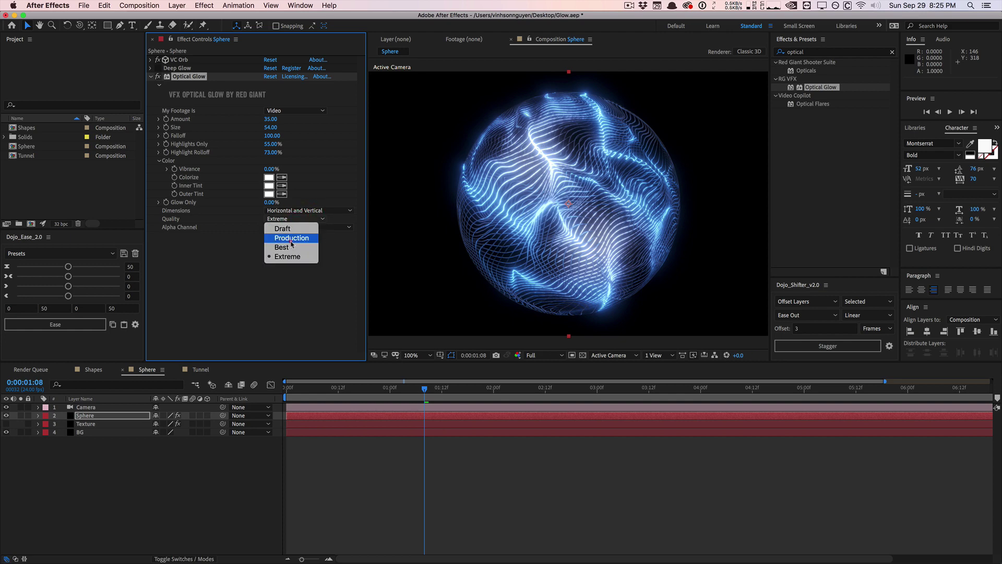
pyautogui.click(292, 240)
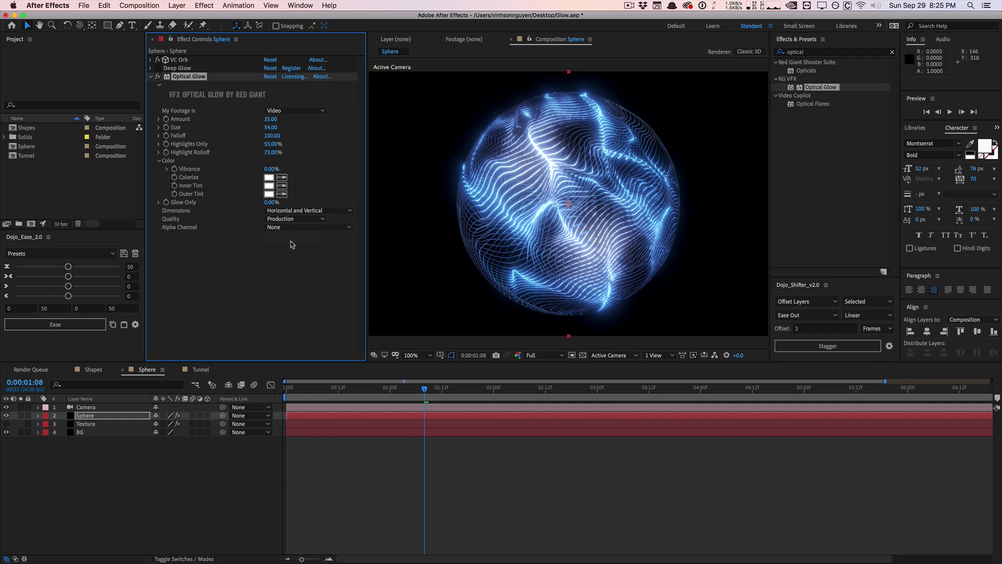
pyautogui.click(151, 68)
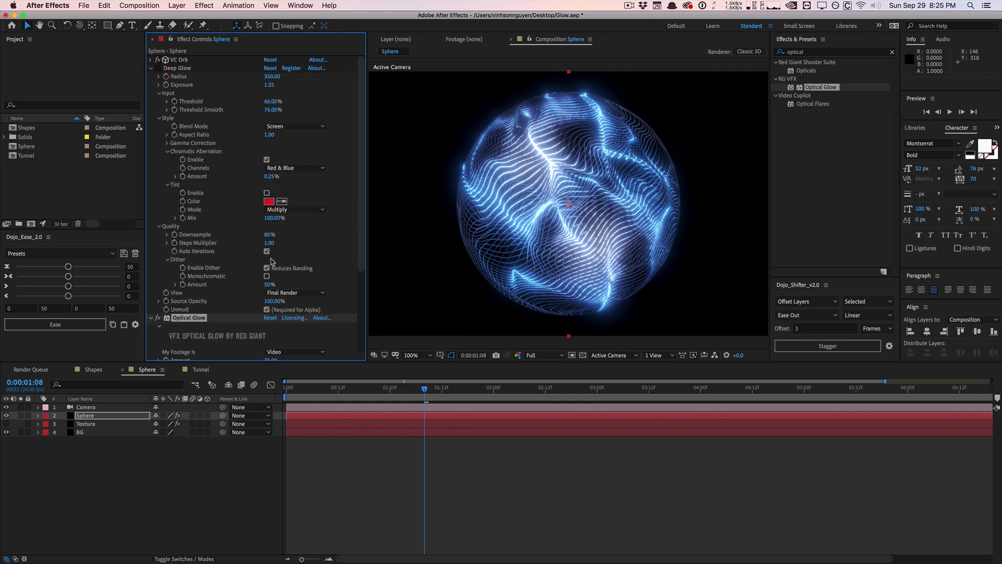
pyautogui.scroll(-5, 266, 263)
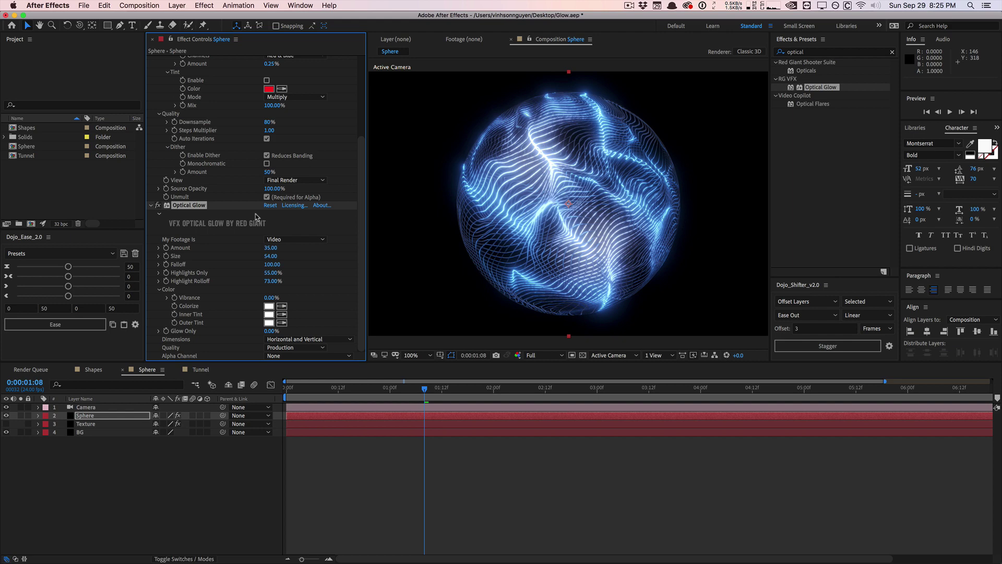
# Switch to the Tunnel comp and apply Deep Glow to the Tunnel layer.
pyautogui.click(208, 369)
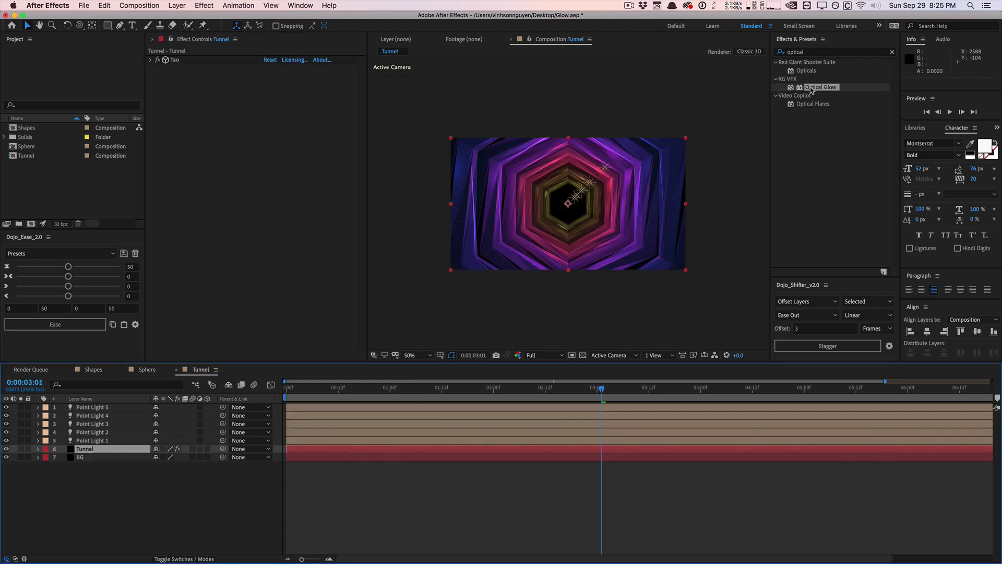
pyautogui.click(816, 54)
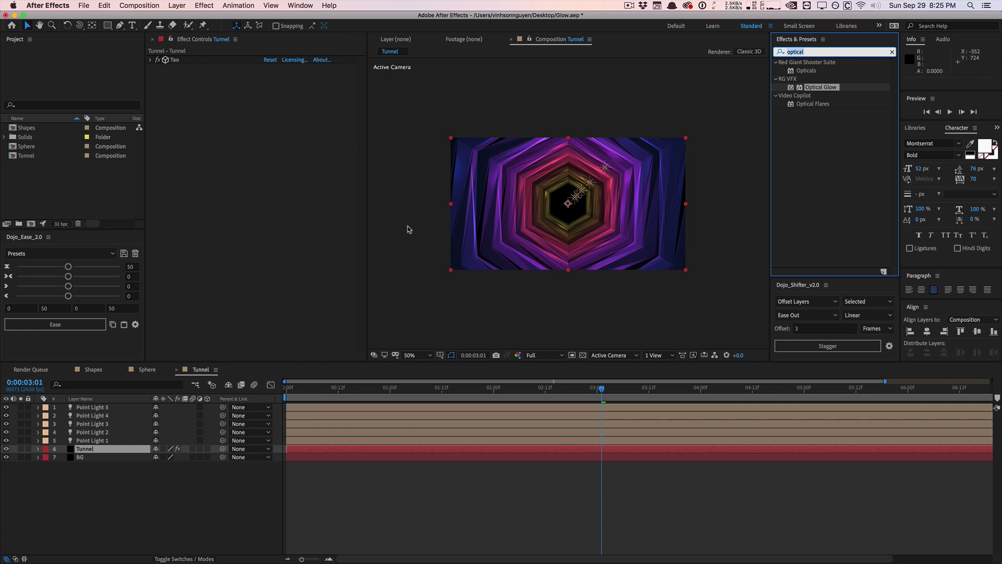
pyautogui.write('dee')
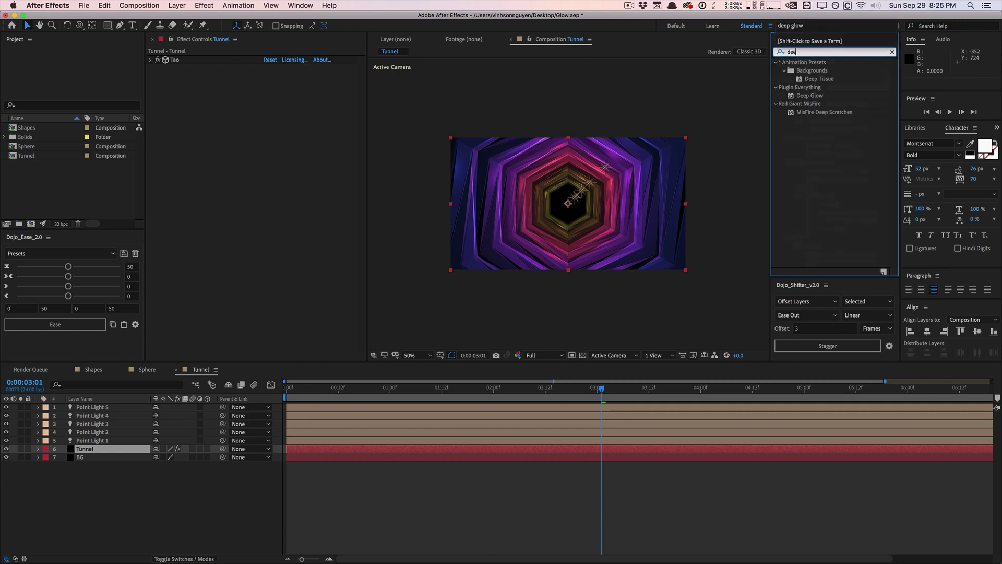
pyautogui.write('p glow')
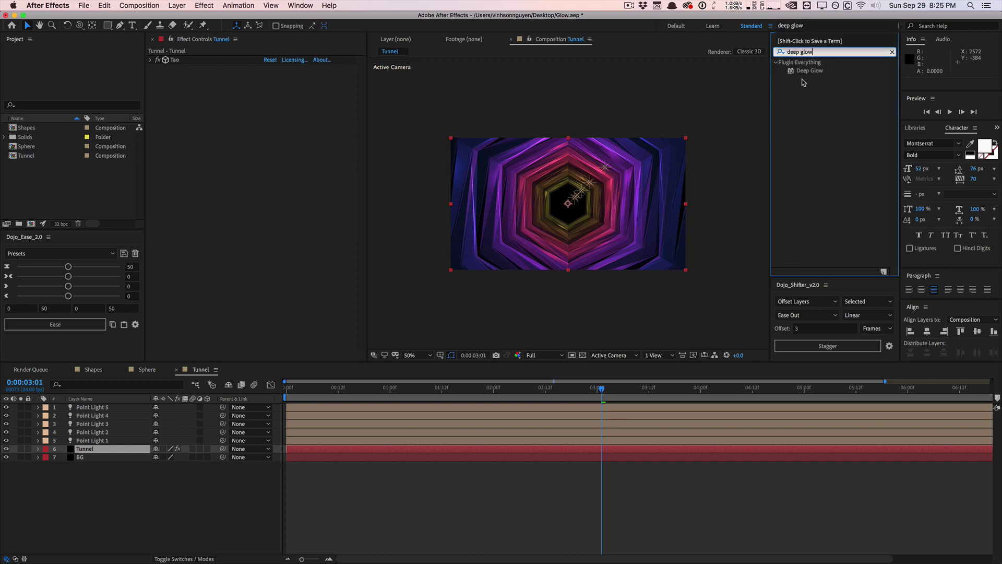
pyautogui.moveTo(803, 74); pyautogui.dragTo(233, 177)
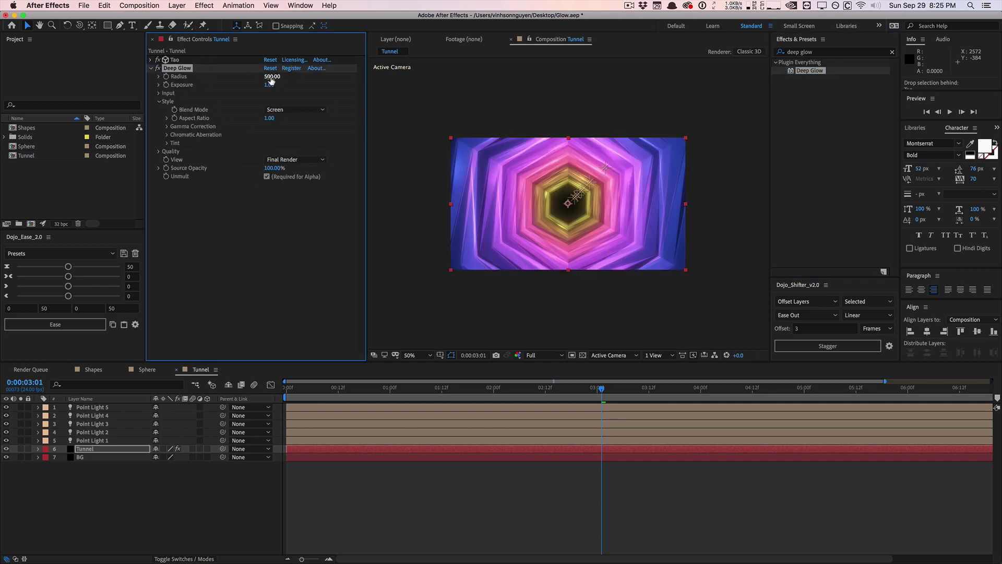
# Tune Deep Glow to Radius 478, Threshold 48%, Threshold Smooth 90% and Exposure 0.73 at 0:00:01:07.
pyautogui.moveTo(271, 79); pyautogui.dragTo(180, 82)
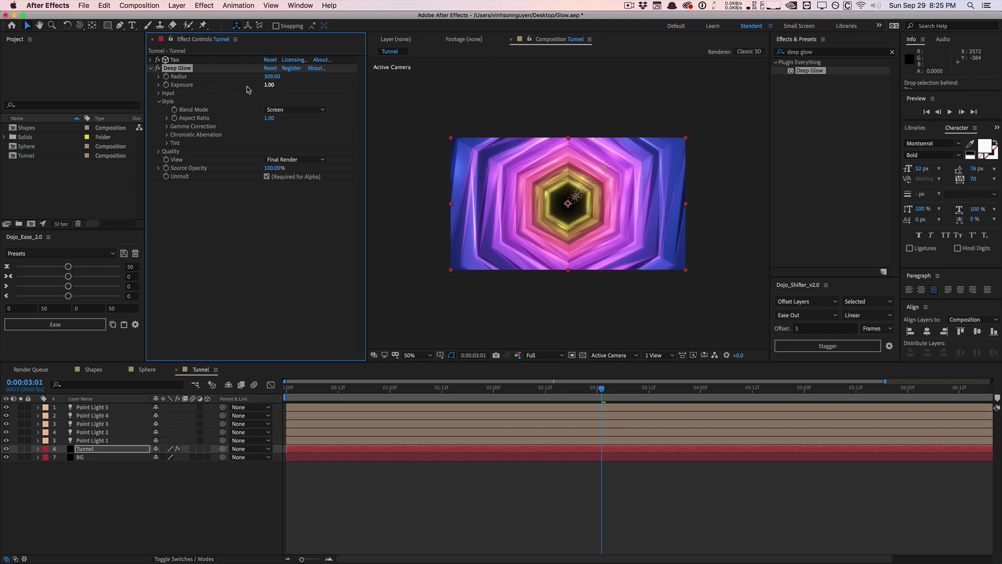
pyautogui.click(159, 93)
pyautogui.moveTo(271, 102)
pyautogui.mouseDown()
pyautogui.moveTo(307, 96)
pyautogui.moveTo(288, 95)
pyautogui.mouseUp()
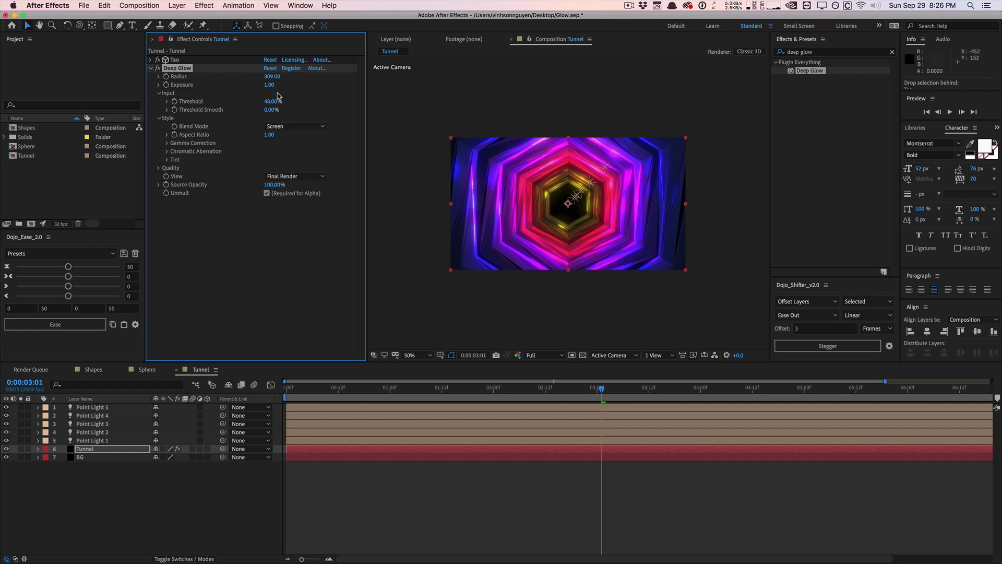
pyautogui.moveTo(269, 80); pyautogui.dragTo(338, 64)
pyautogui.moveTo(285, 108); pyautogui.dragTo(289, 107)
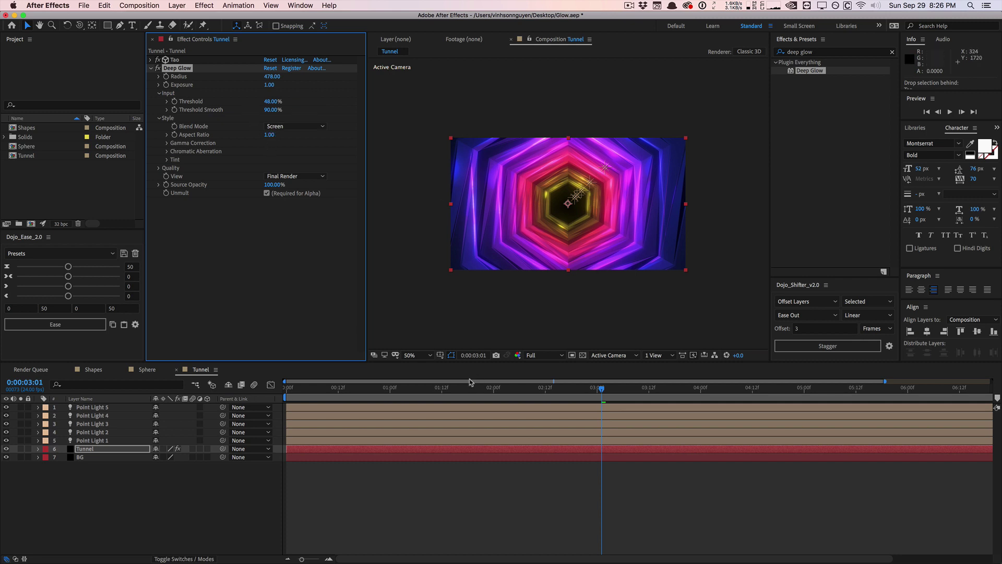
pyautogui.click(450, 389)
pyautogui.click(421, 389)
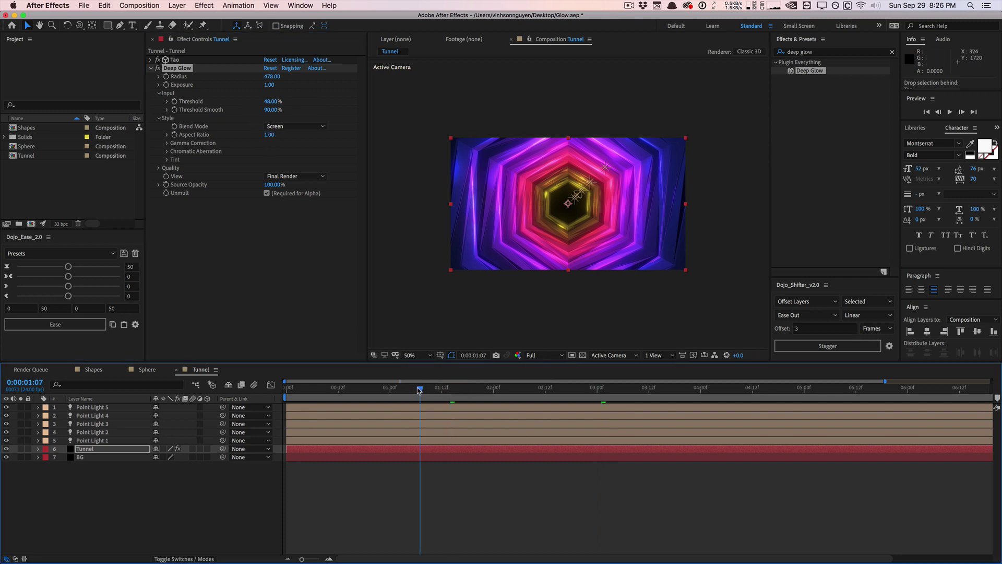
pyautogui.moveTo(272, 84); pyautogui.dragTo(265, 84)
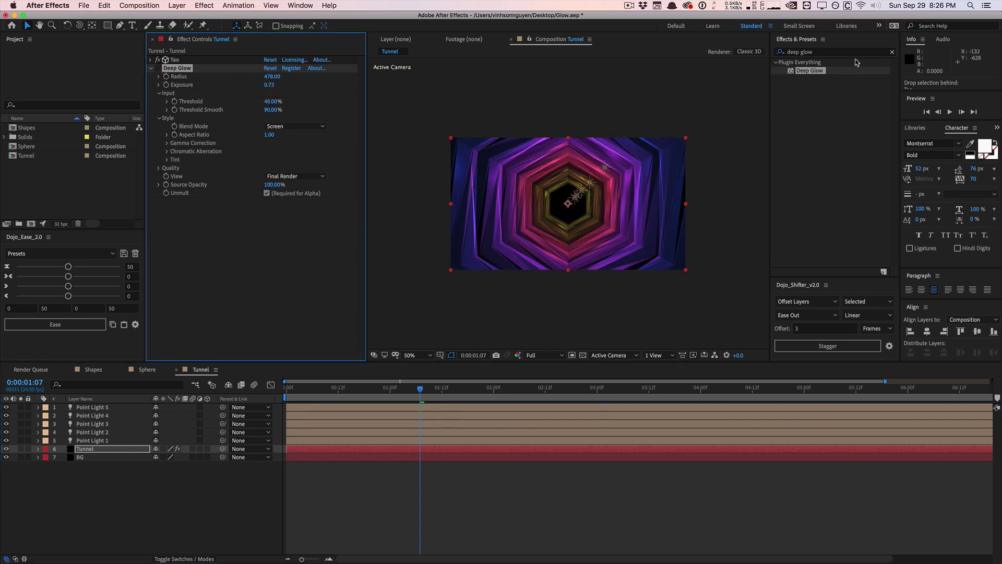
# Apply Optical Glow to the Tunnel layer, setting Highlights Only to 45% and Vibrance to 41%.
pyautogui.click(893, 51)
pyautogui.write('optical')
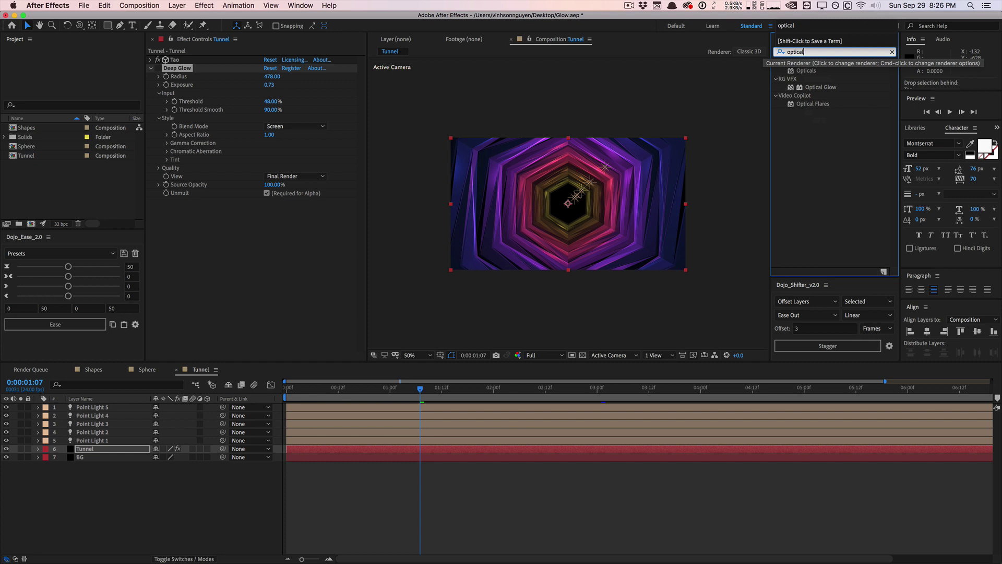
pyautogui.moveTo(818, 87); pyautogui.dragTo(238, 205)
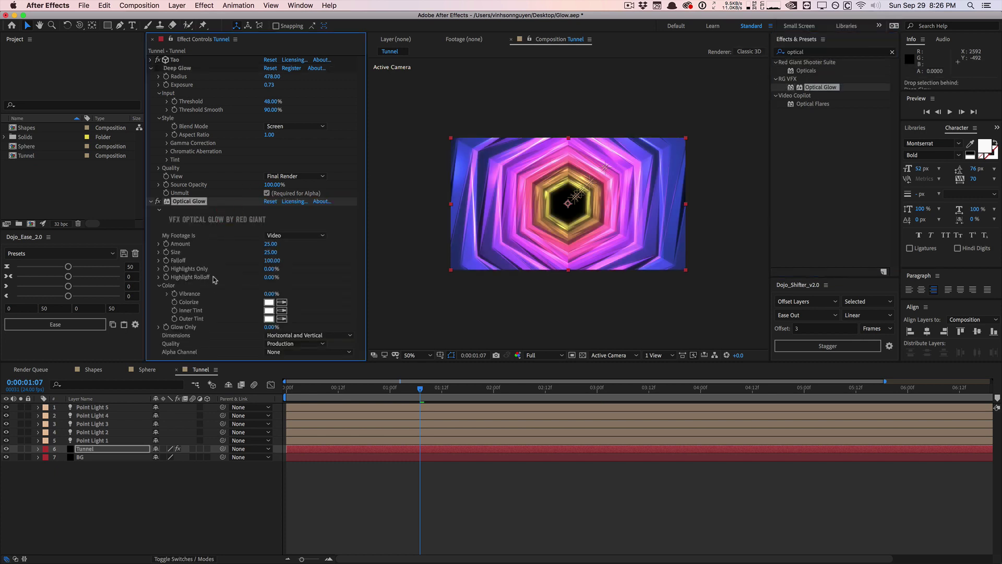
pyautogui.moveTo(270, 269); pyautogui.dragTo(280, 244)
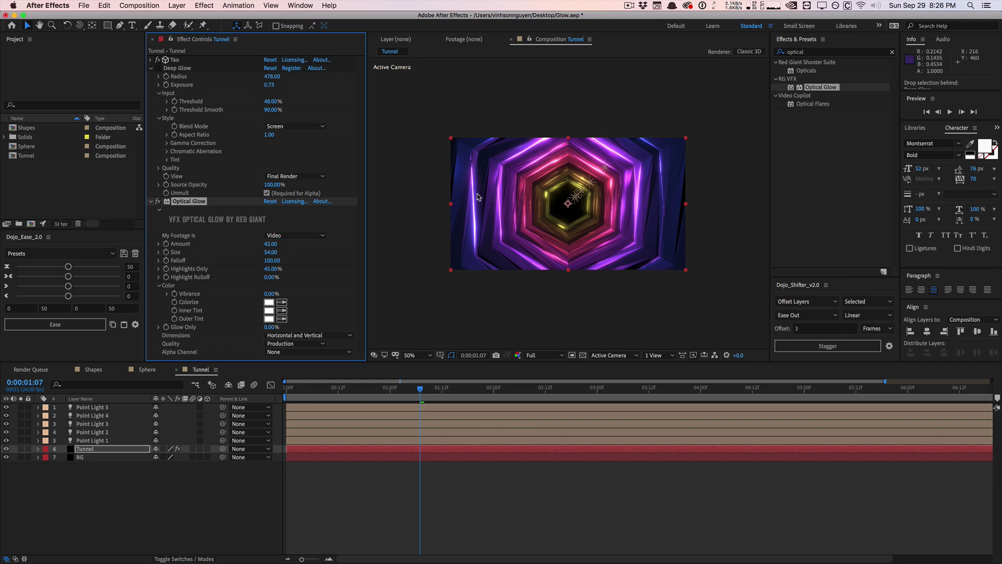
pyautogui.moveTo(271, 294); pyautogui.dragTo(307, 286)
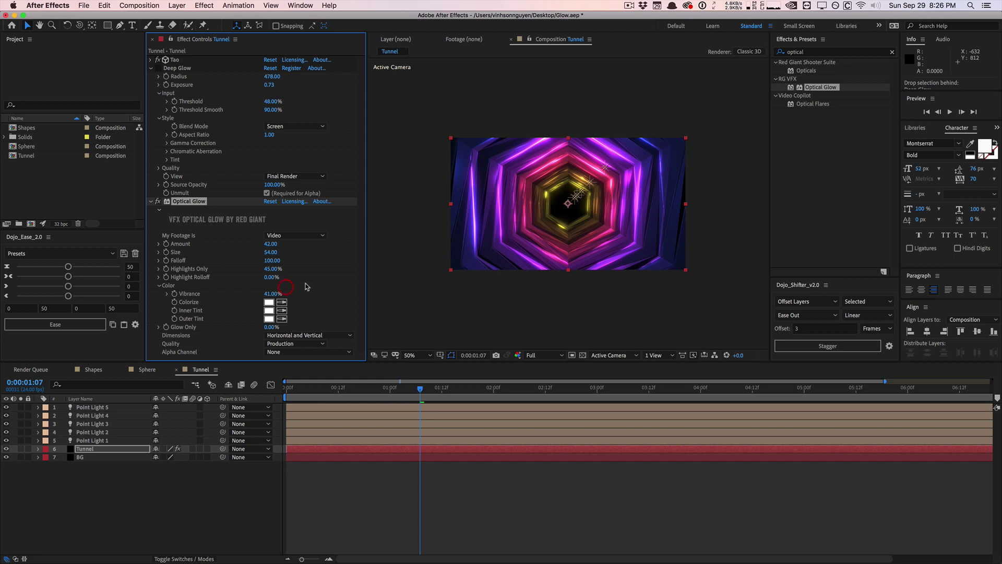
pyautogui.click(357, 276)
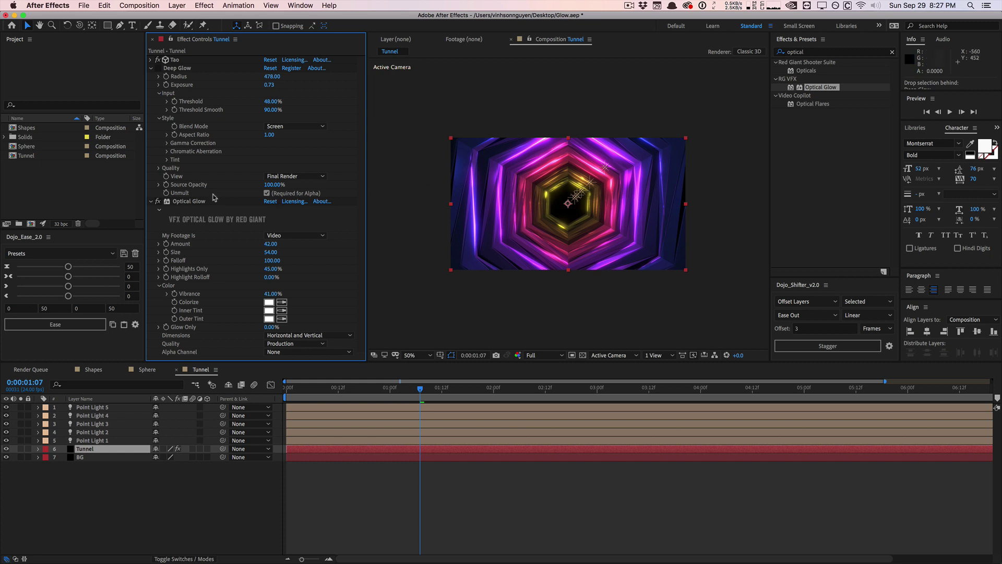
# Set Deep Glow's Threshold to 163% and Exposure to 1.34, leaving only Optical Glow enabled.
pyautogui.click(163, 202)
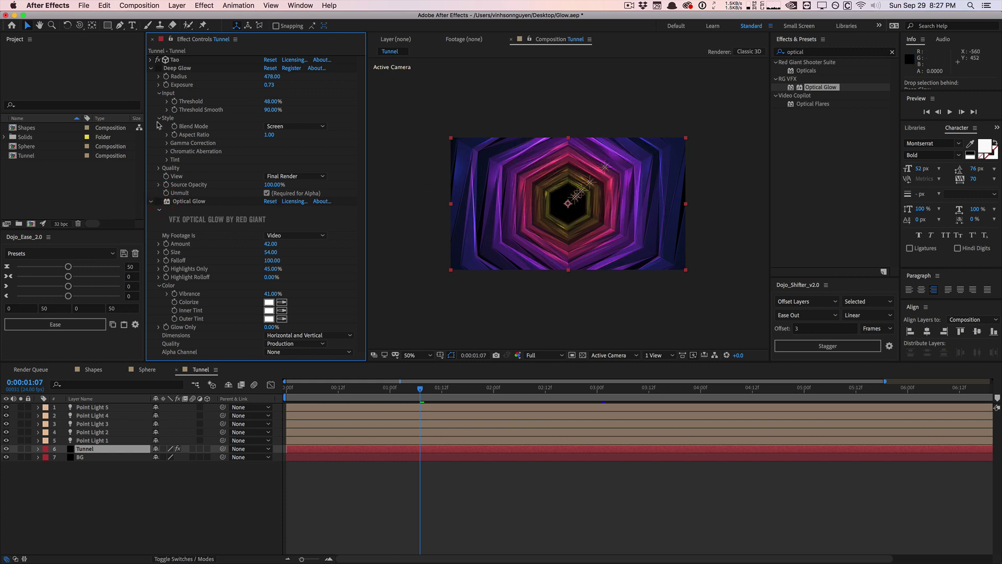
pyautogui.click(158, 68)
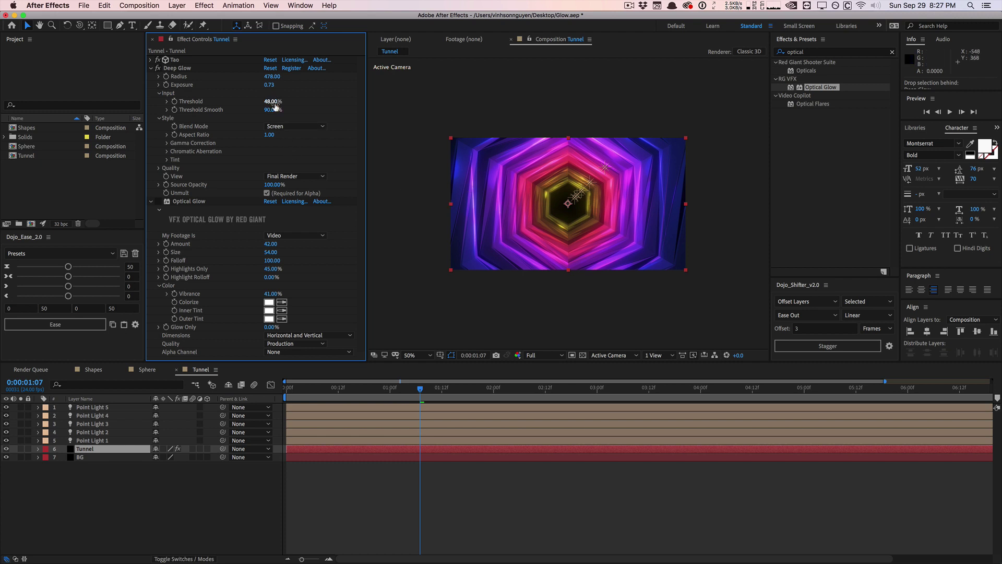
pyautogui.moveTo(275, 106); pyautogui.dragTo(314, 94)
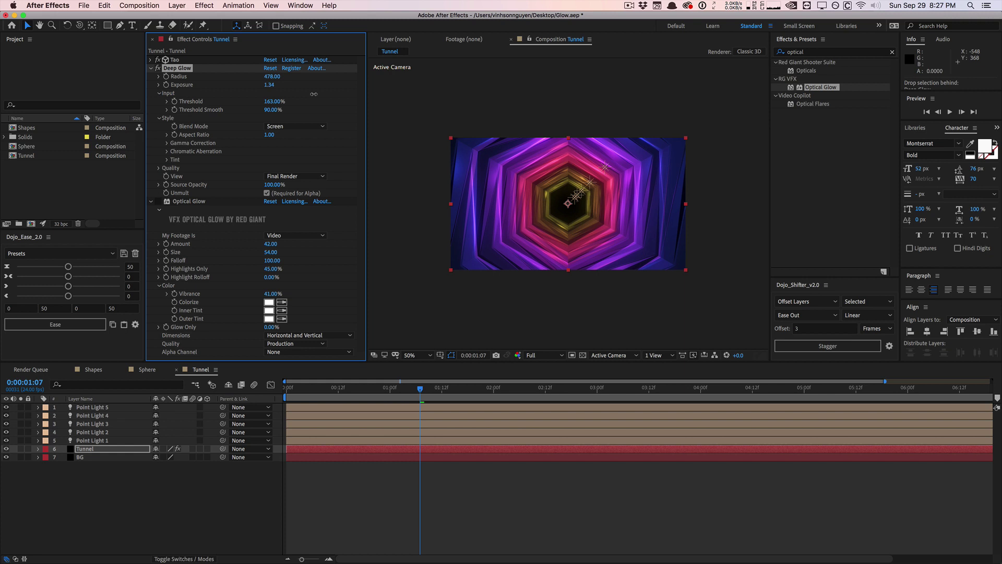
pyautogui.click(157, 69)
pyautogui.click(158, 201)
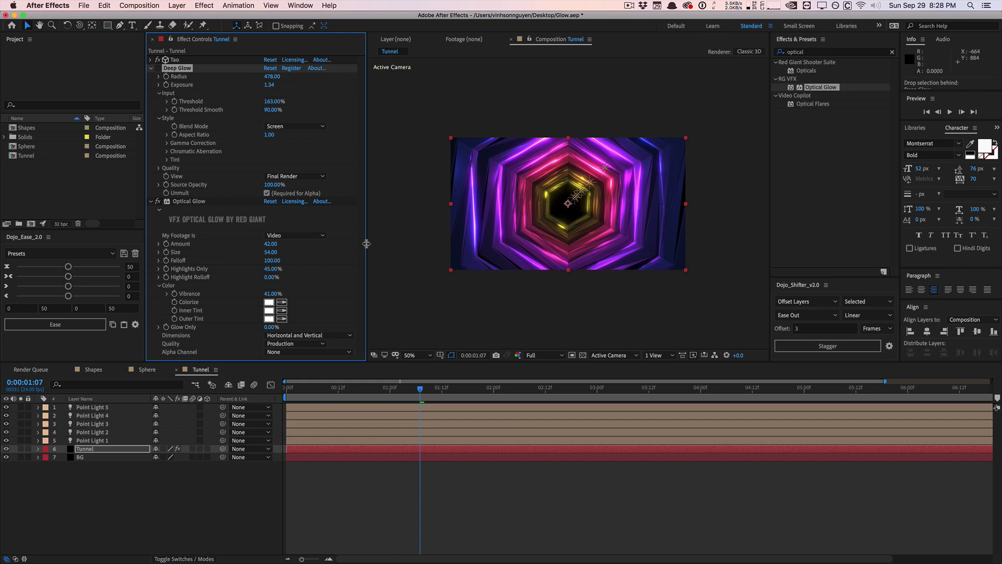
# Move the current-time indicator to 0:00:00:17, then to 0:00:01:12, to review Optical Glow.
pyautogui.click(359, 388)
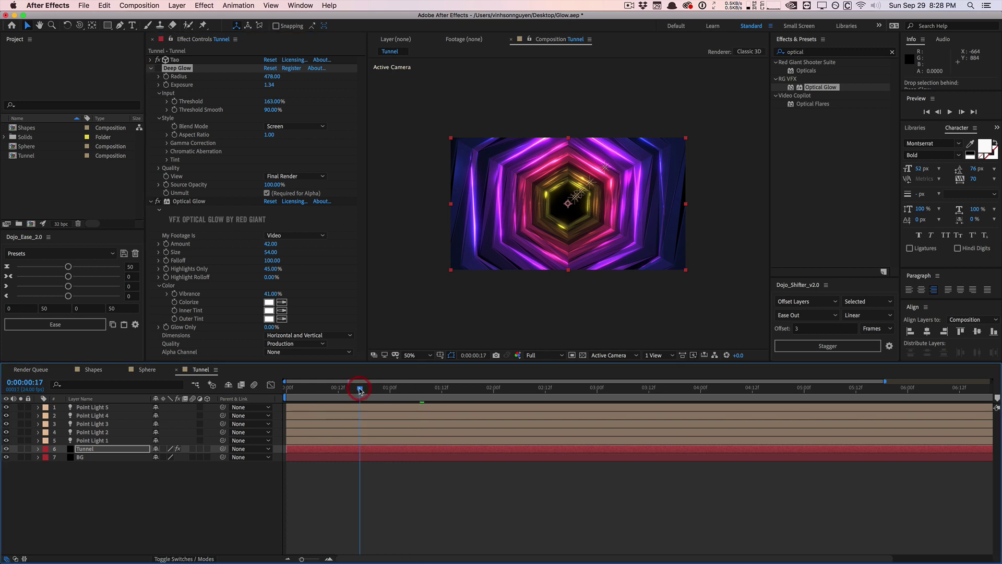
pyautogui.click(441, 389)
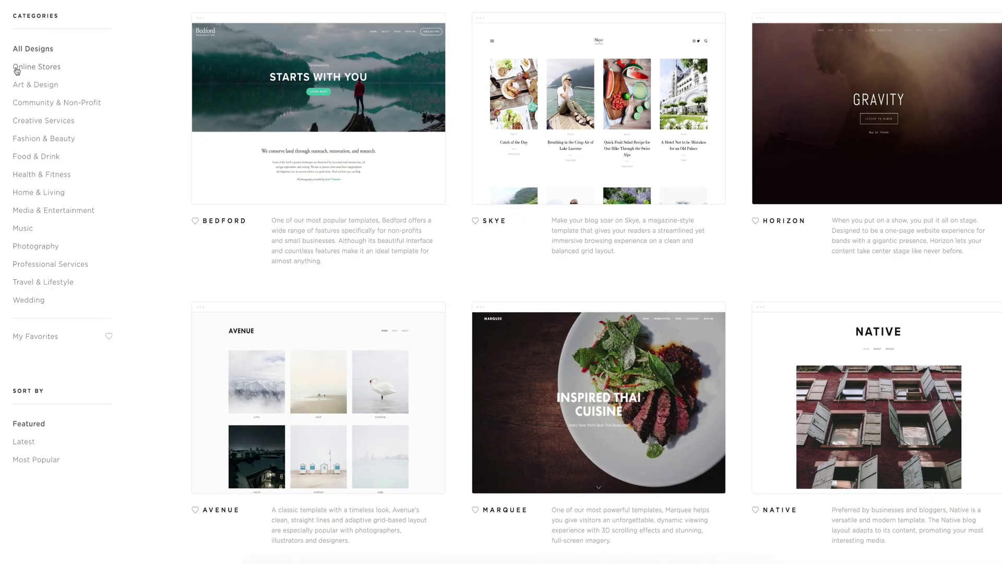
# Browse the Online Stores and Art & Design template categories.
pyautogui.click(16, 70)
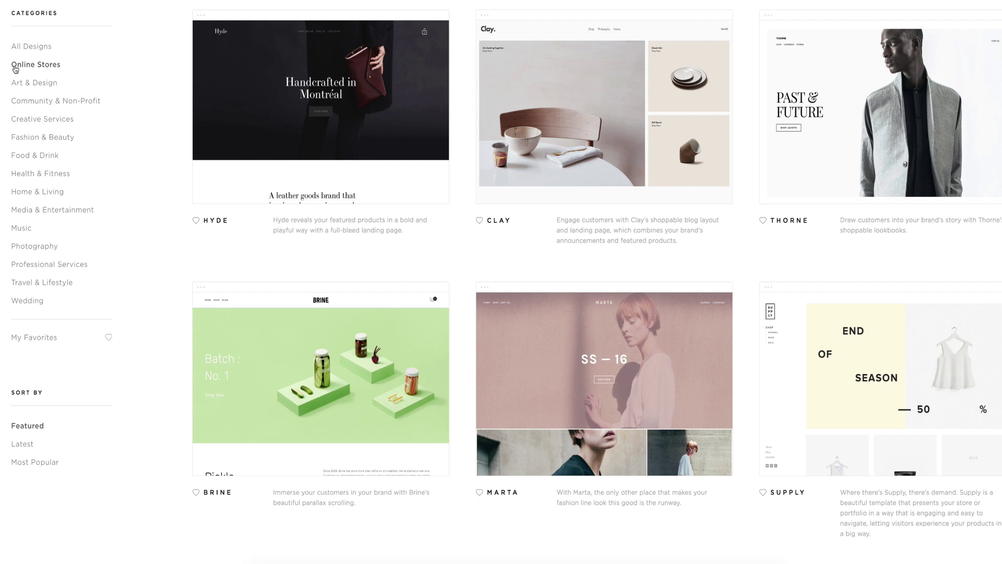
pyautogui.click(15, 82)
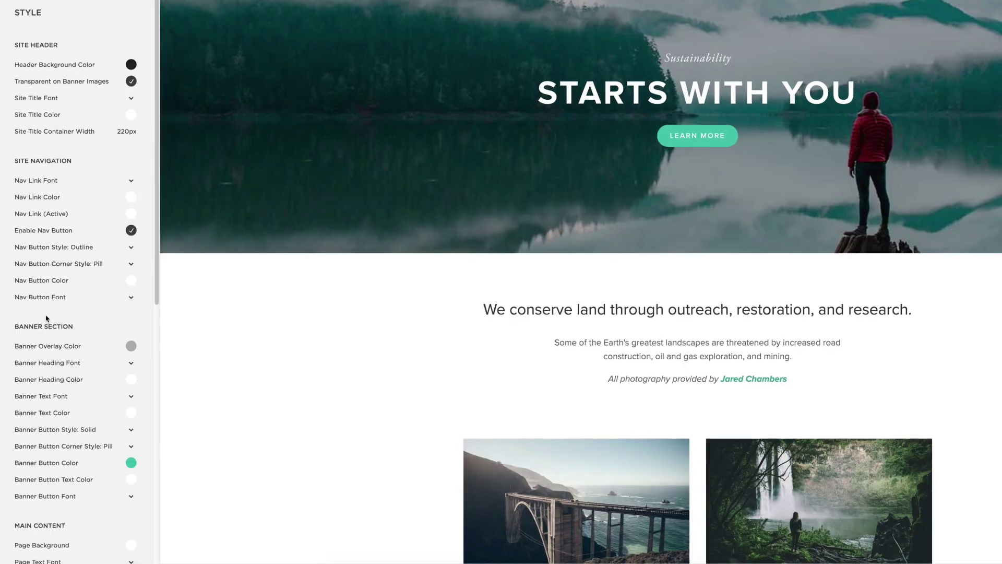
pyautogui.scroll(-5, 45, 316)
# Recolour the banner's LEARN MORE button from green to dark grey.
pyautogui.click(131, 298)
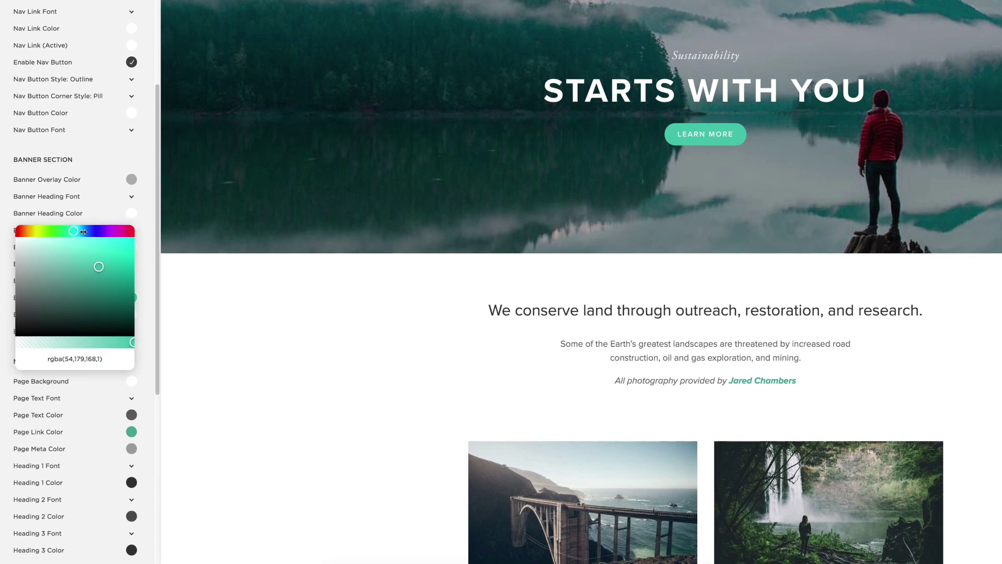
pyautogui.click(83, 232)
pyautogui.click(23, 301)
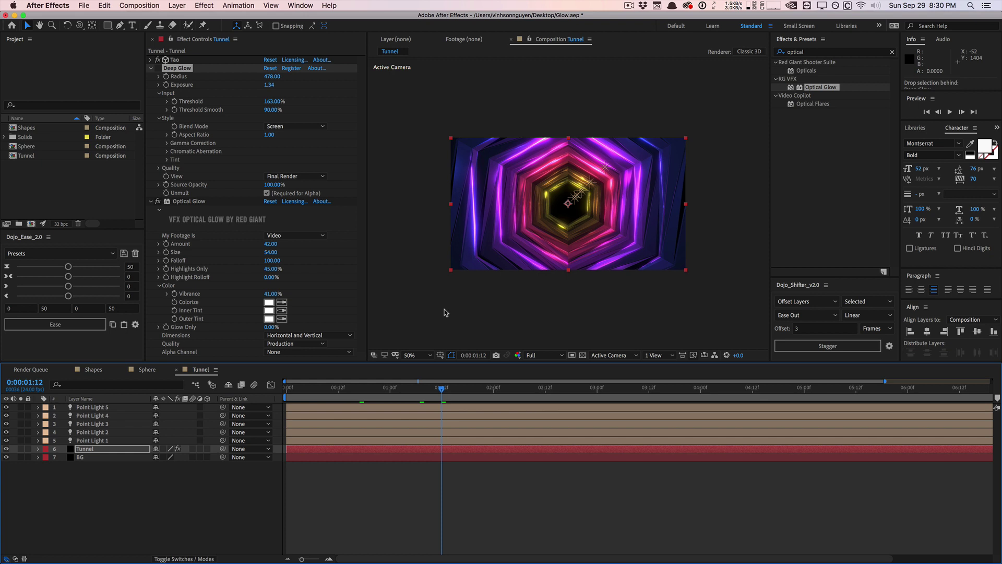
# Switch to the Shapes comp comparing AE Glow, Deep Glow and Optical Glow.
pyautogui.click(98, 372)
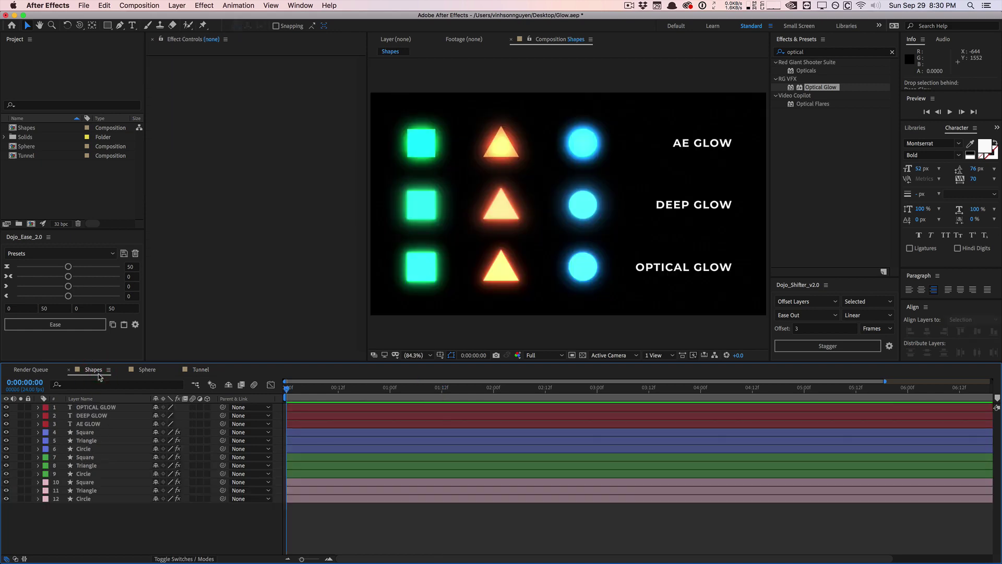